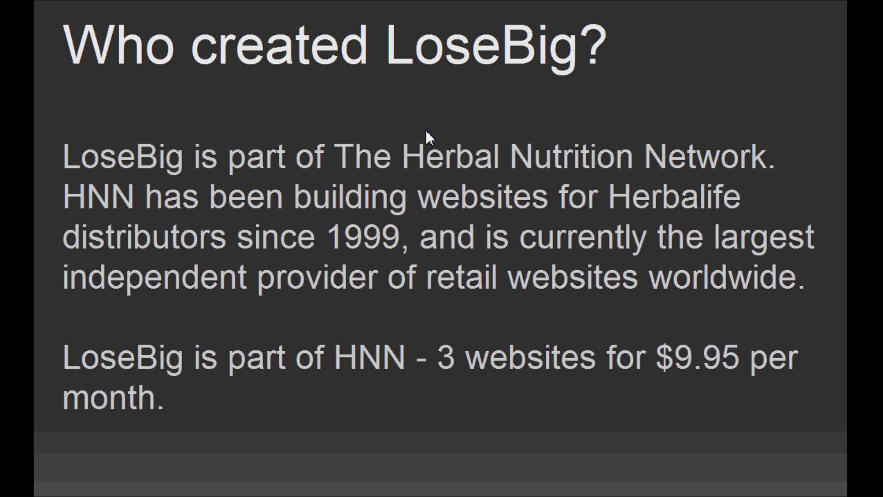
View the Herbal Nutrition Network home page and switch to the LoseBig weight loss challenge site.
{"action": "left_click", "coordinate": [427, 130]}
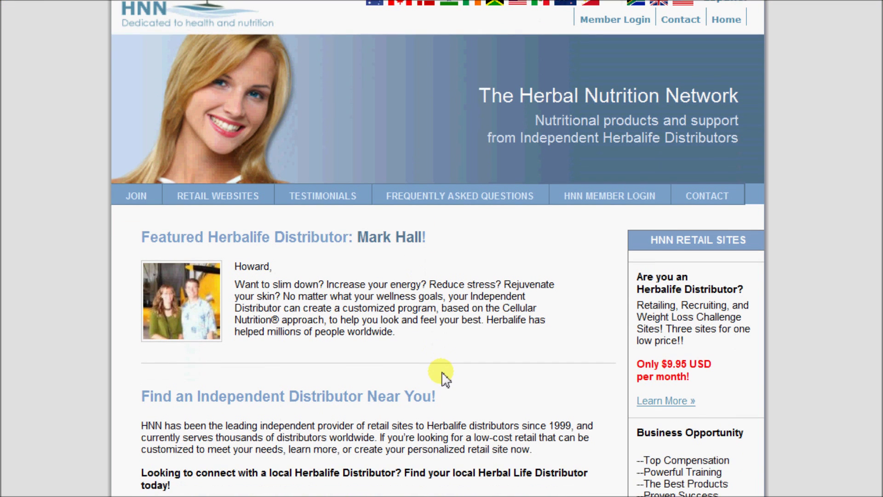
{"action": "scroll", "coordinate": [442, 373], "scroll_direction": "down", "scroll_amount": 2}
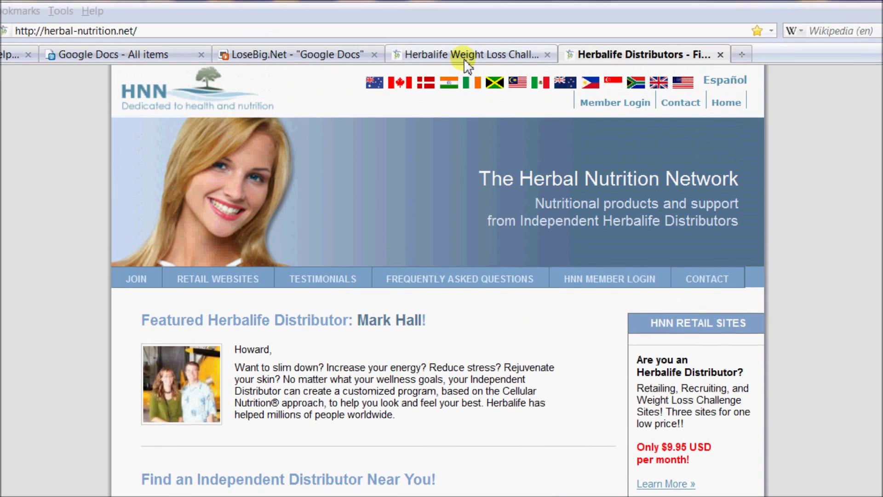
{"action": "left_click", "coordinate": [464, 73]}
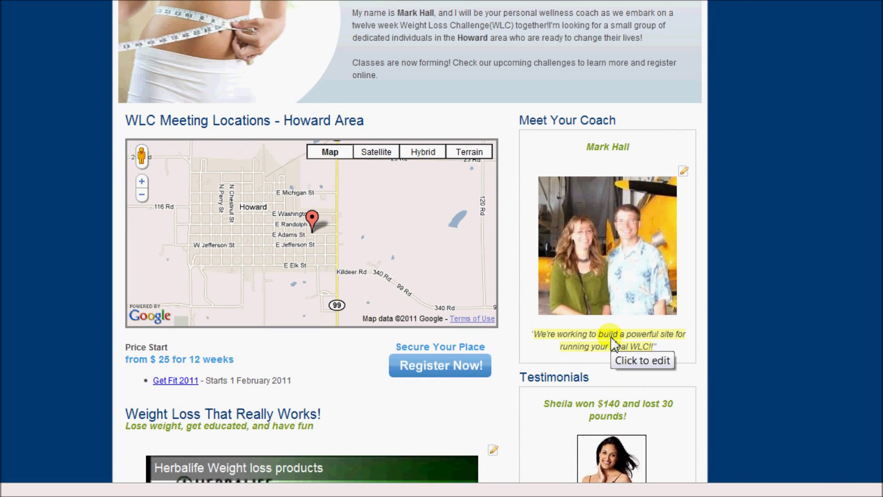
Open the YouTube video URL for editing in the home page's "Weight Loss That Really Works!" section.
{"action": "scroll", "coordinate": [598, 322], "scroll_direction": "down", "scroll_amount": 3}
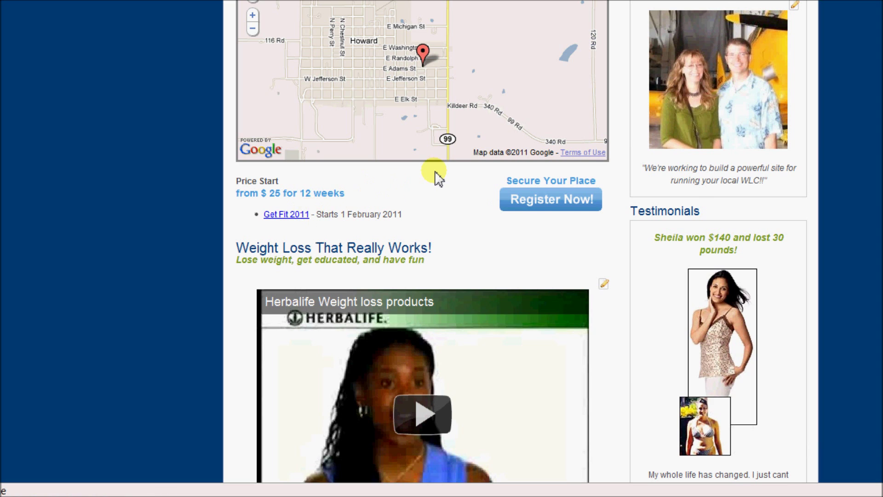
{"action": "scroll", "coordinate": [436, 174], "scroll_direction": "down", "scroll_amount": 3}
{"action": "scroll", "coordinate": [665, 124], "scroll_direction": "up", "scroll_amount": 1}
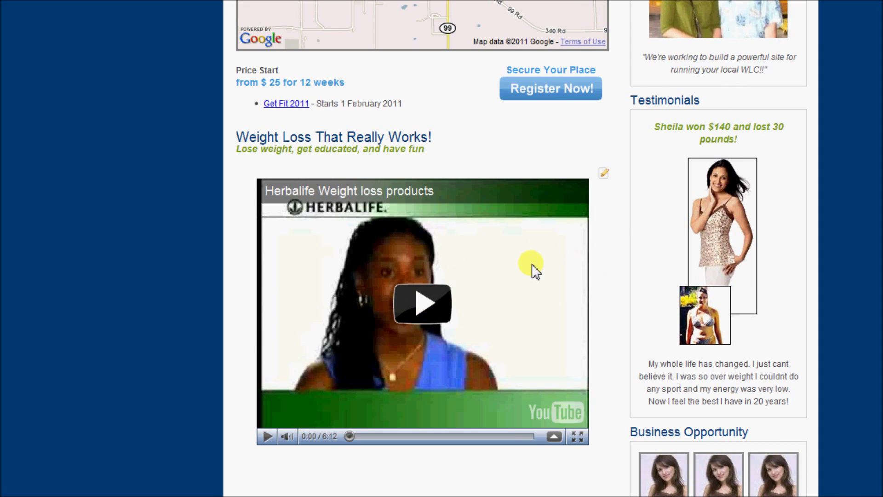
{"action": "left_click", "coordinate": [604, 173]}
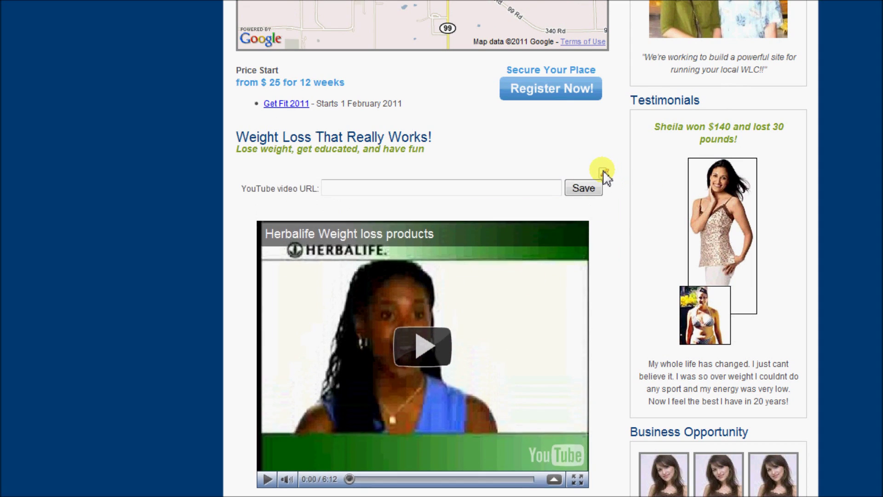
Examine the home page's video, testimonials, business opportunity, coach section, welcome text and meeting location map.
{"action": "scroll", "coordinate": [626, 285], "scroll_direction": "down", "scroll_amount": 3}
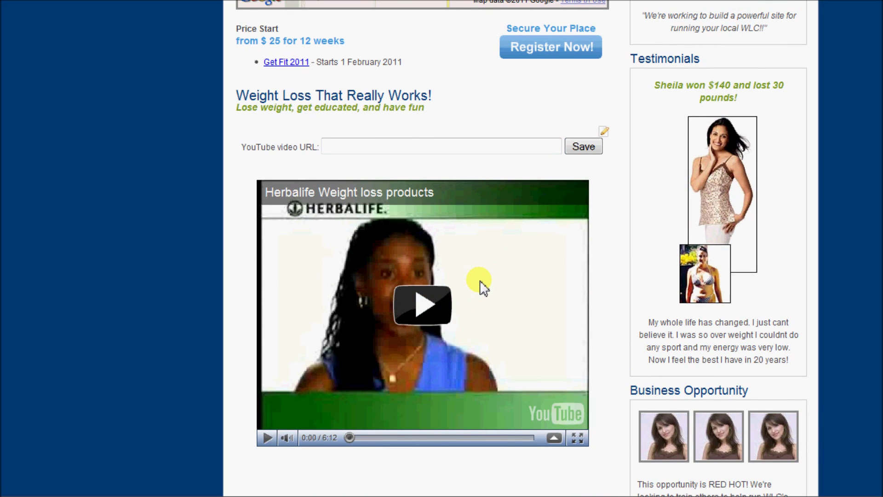
{"action": "scroll", "coordinate": [645, 138], "scroll_direction": "up", "scroll_amount": 1}
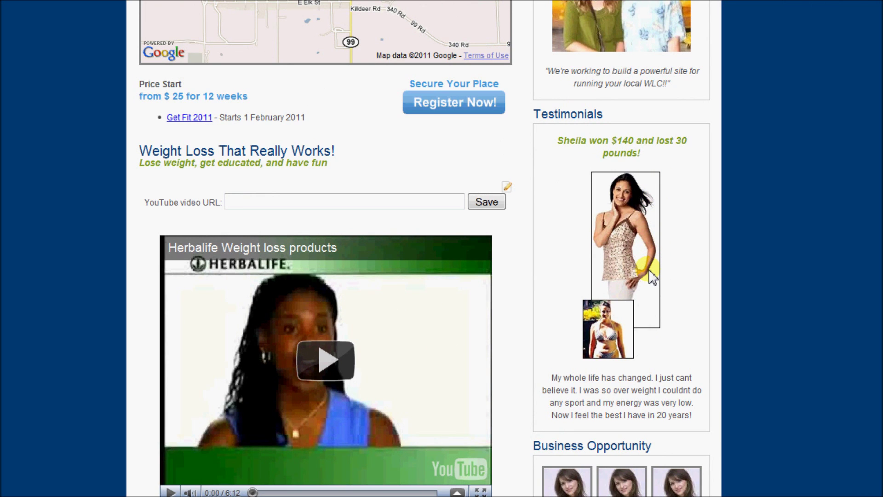
{"action": "scroll", "coordinate": [655, 269], "scroll_direction": "down", "scroll_amount": 2}
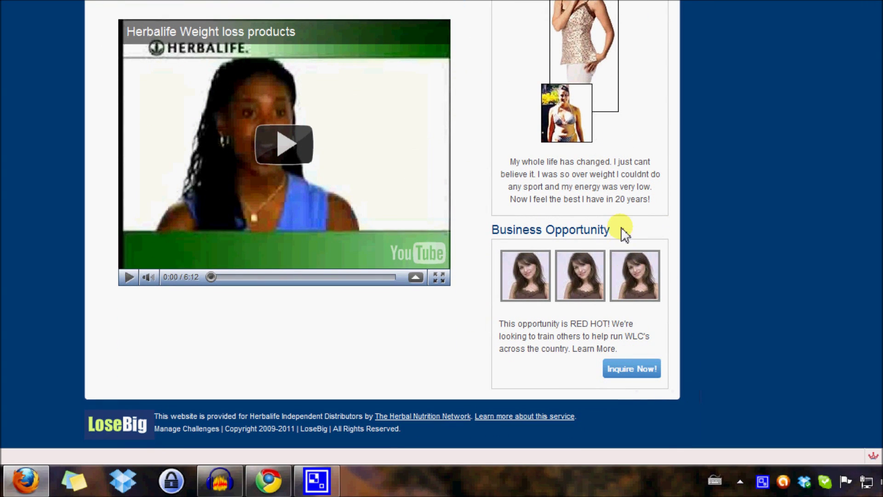
{"action": "scroll", "coordinate": [512, 134], "scroll_direction": "up", "scroll_amount": 6}
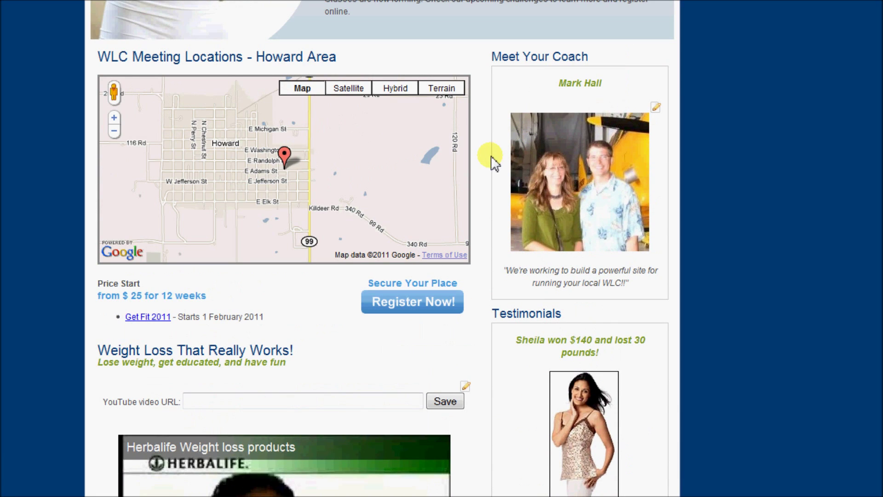
{"action": "scroll", "coordinate": [489, 162], "scroll_direction": "up", "scroll_amount": 4}
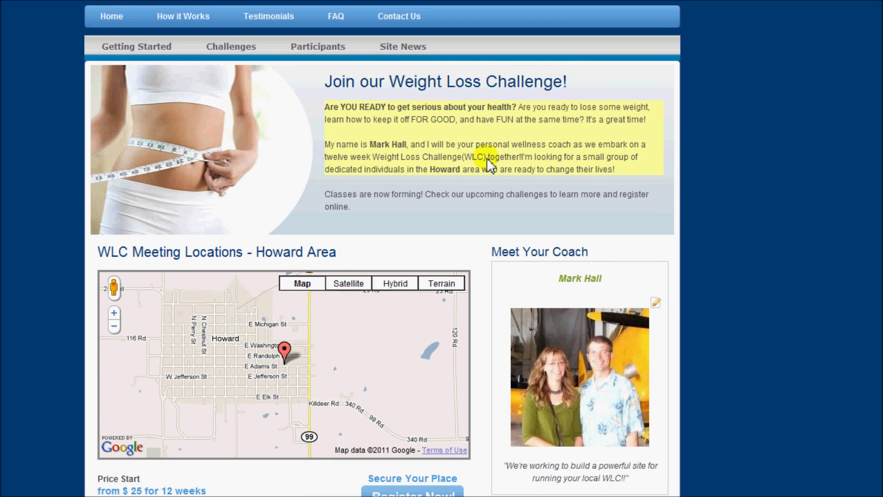
{"action": "scroll", "coordinate": [481, 152], "scroll_direction": "down", "scroll_amount": 2}
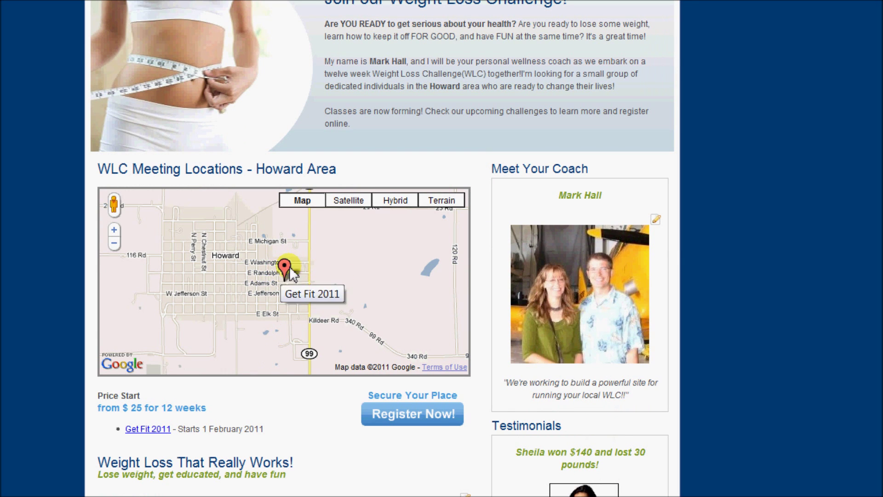
{"action": "scroll", "coordinate": [346, 262], "scroll_direction": "up", "scroll_amount": 2}
{"action": "scroll", "coordinate": [332, 138], "scroll_direction": "up", "scroll_amount": 2}
Open the Get Fit 2011 challenge for management and review its information and the list of participants available to add.
{"action": "mouse_move", "coordinate": [233, 133]}
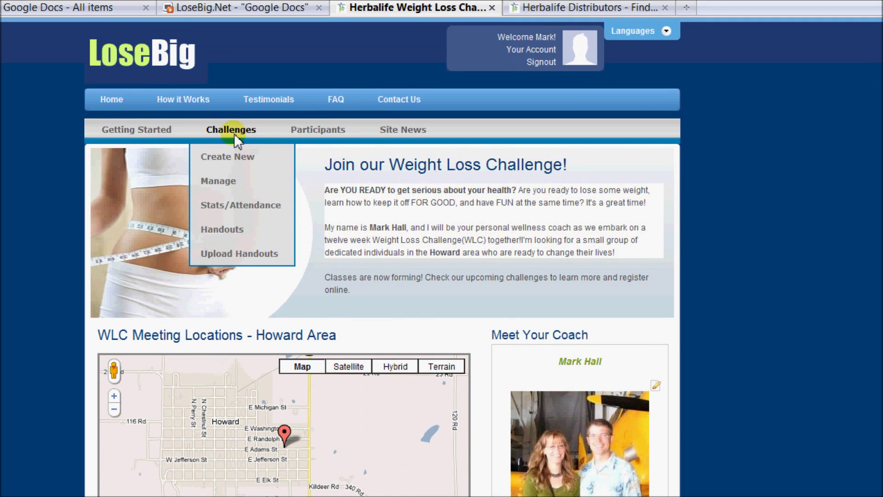
{"action": "left_click", "coordinate": [219, 181]}
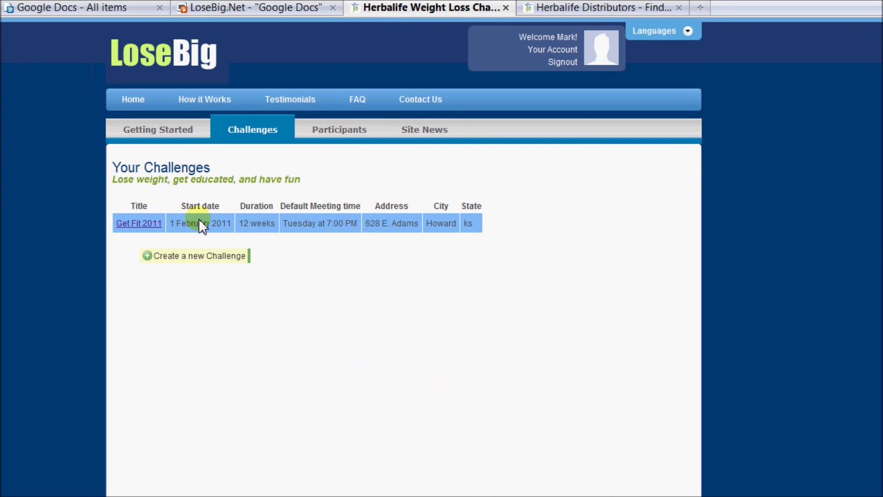
{"action": "left_click", "coordinate": [236, 224]}
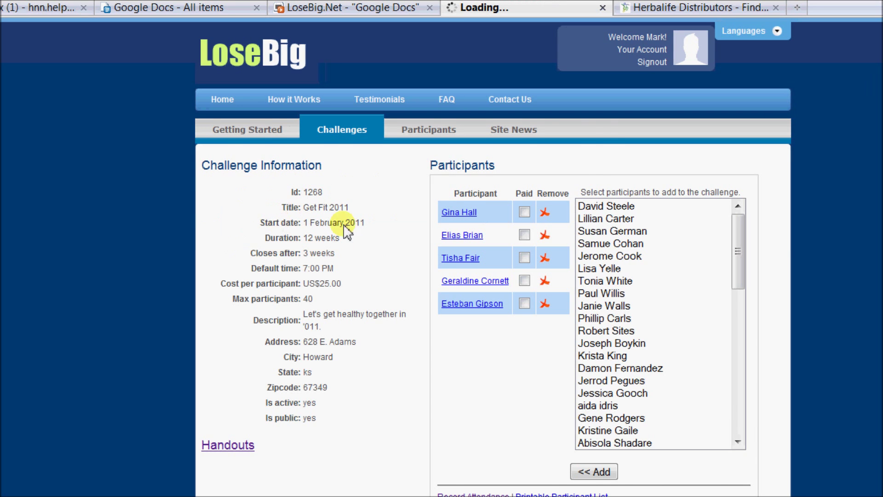
{"action": "scroll", "coordinate": [359, 223], "scroll_direction": "down", "scroll_amount": 3}
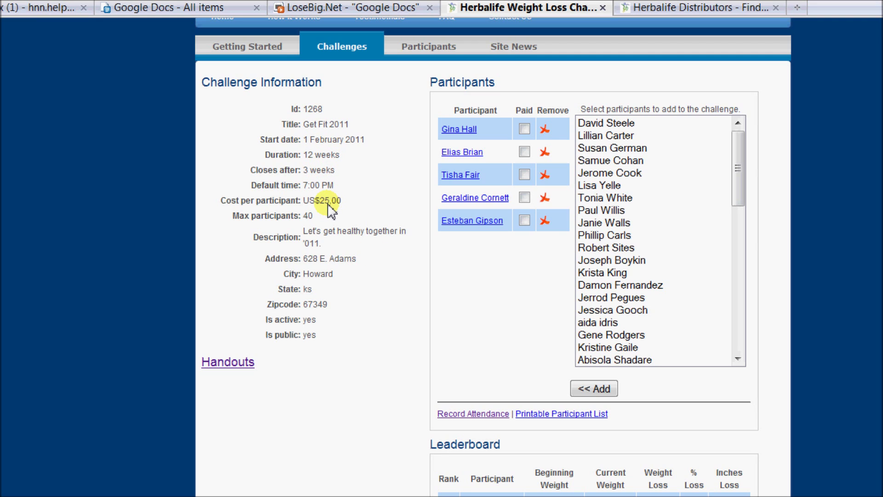
{"action": "mouse_move", "coordinate": [658, 161]}
{"action": "left_mouse_down"}
{"action": "mouse_move", "coordinate": [655, 168]}
{"action": "mouse_move", "coordinate": [656, 154]}
{"action": "left_mouse_up"}
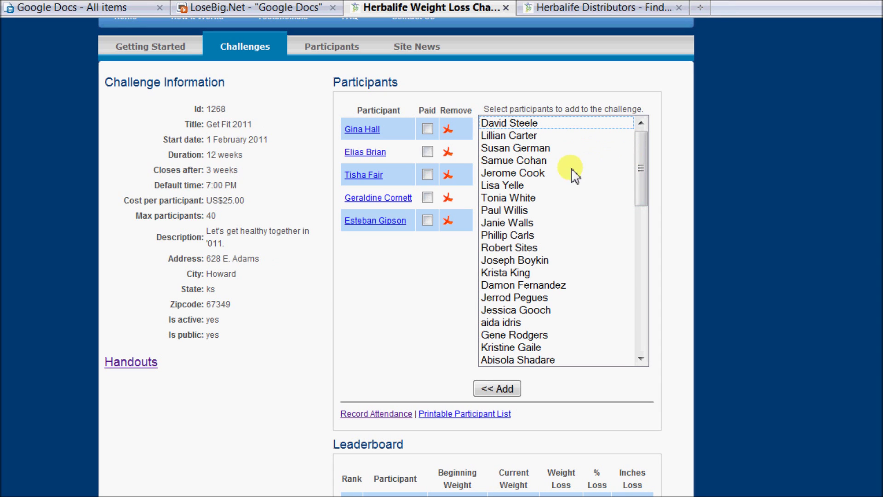
{"action": "left_click_drag", "start_coordinate": [641, 149], "coordinate": [644, 115]}
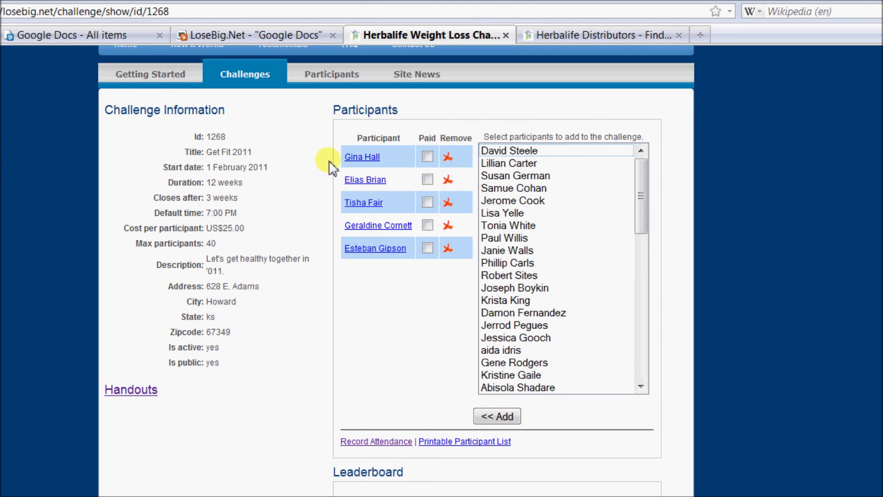
Mark all five participants enrolled in the Get Fit 2011 challenge as paid.
{"action": "left_click", "coordinate": [427, 157]}
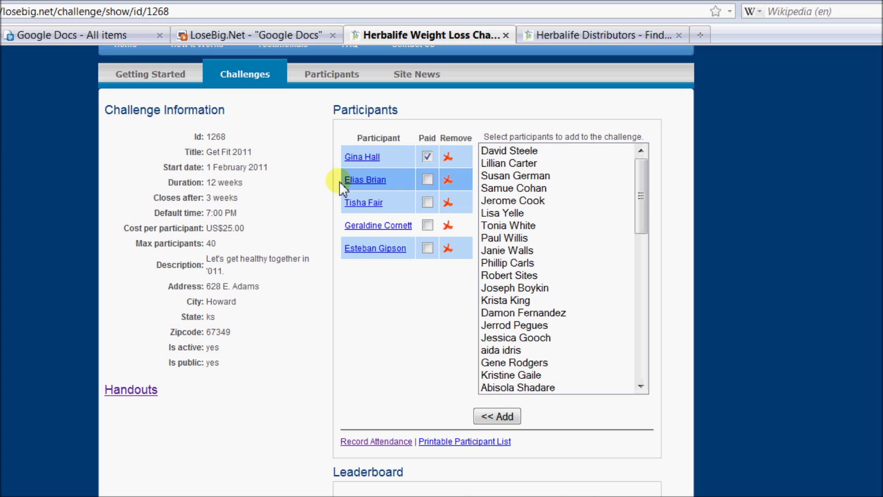
{"action": "left_click", "coordinate": [427, 180]}
{"action": "left_click", "coordinate": [427, 202]}
{"action": "left_click", "coordinate": [427, 225]}
{"action": "left_click", "coordinate": [428, 247]}
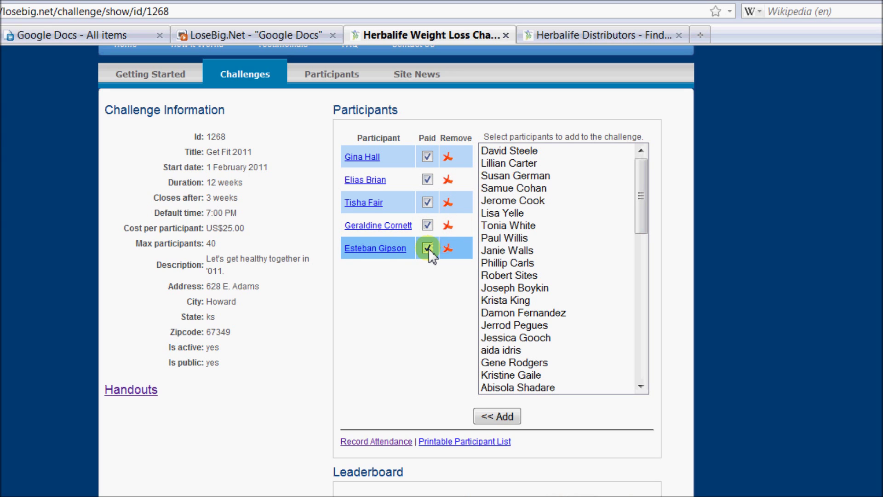
Examine the challenge leaderboard's ranks, beginning and current weights, weight loss, percentage loss and inches loss.
{"action": "scroll", "coordinate": [446, 366], "scroll_direction": "down", "scroll_amount": 3}
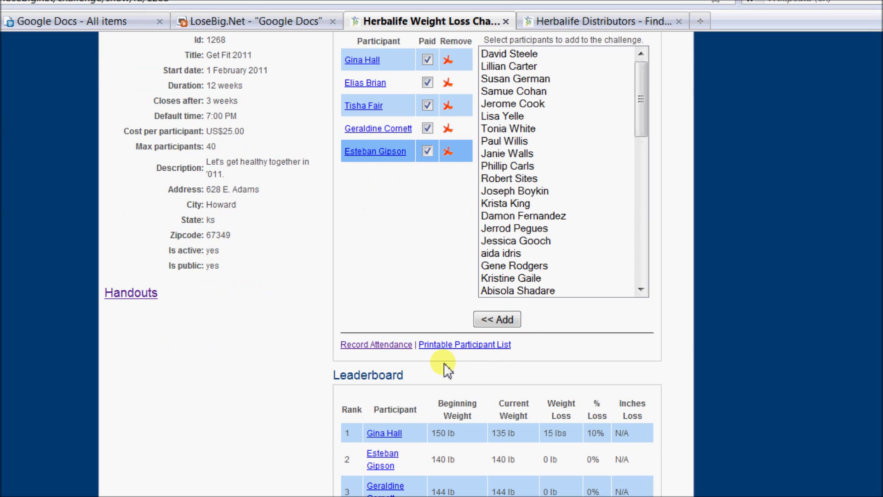
{"action": "scroll", "coordinate": [447, 369], "scroll_direction": "up", "scroll_amount": 3}
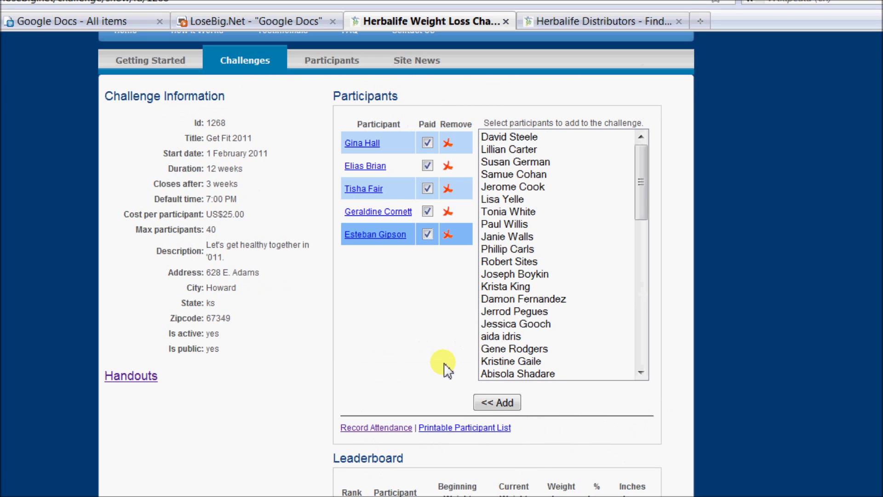
{"action": "scroll", "coordinate": [447, 368], "scroll_direction": "down", "scroll_amount": 3}
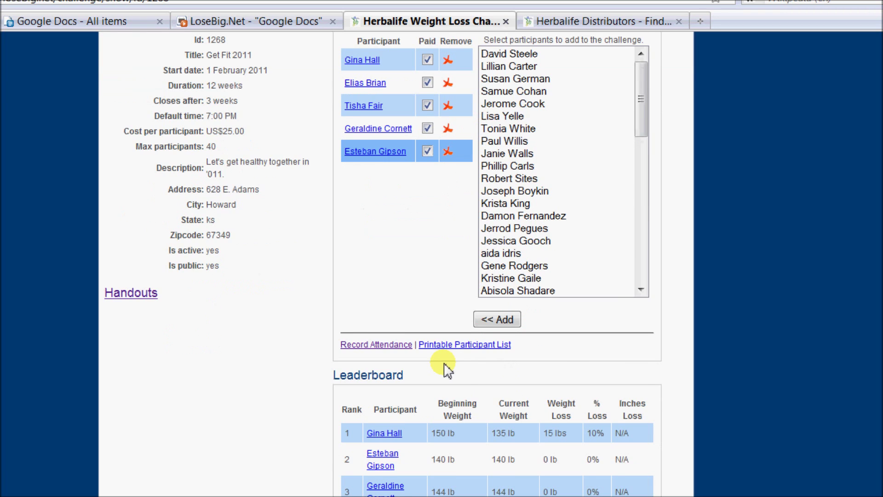
{"action": "scroll", "coordinate": [448, 368], "scroll_direction": "down", "scroll_amount": 2}
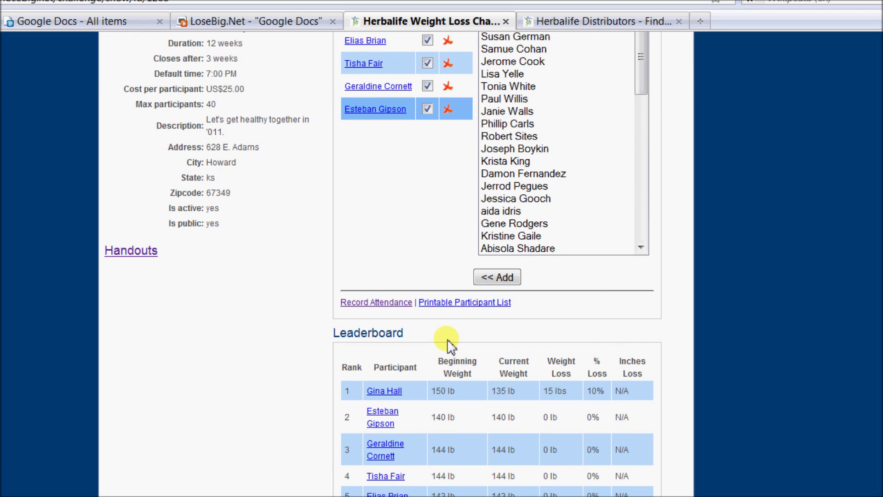
{"action": "scroll", "coordinate": [503, 449], "scroll_direction": "down", "scroll_amount": 3}
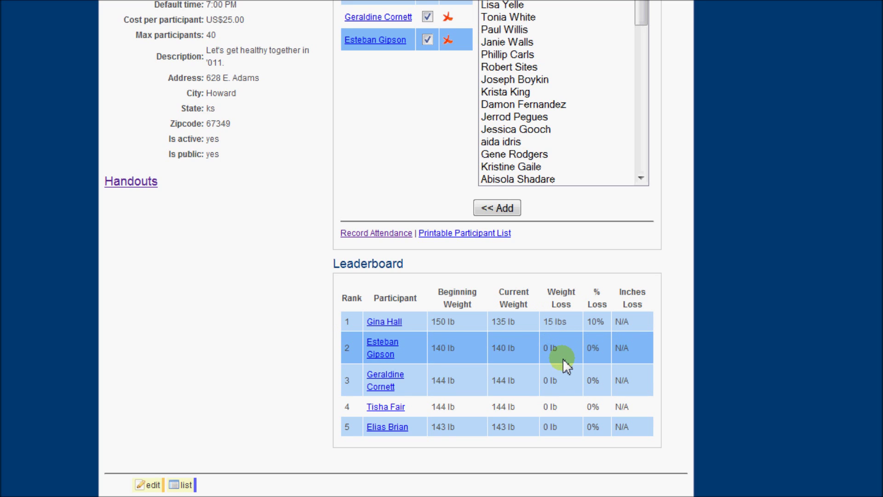
{"action": "scroll", "coordinate": [556, 345], "scroll_direction": "down", "scroll_amount": 1}
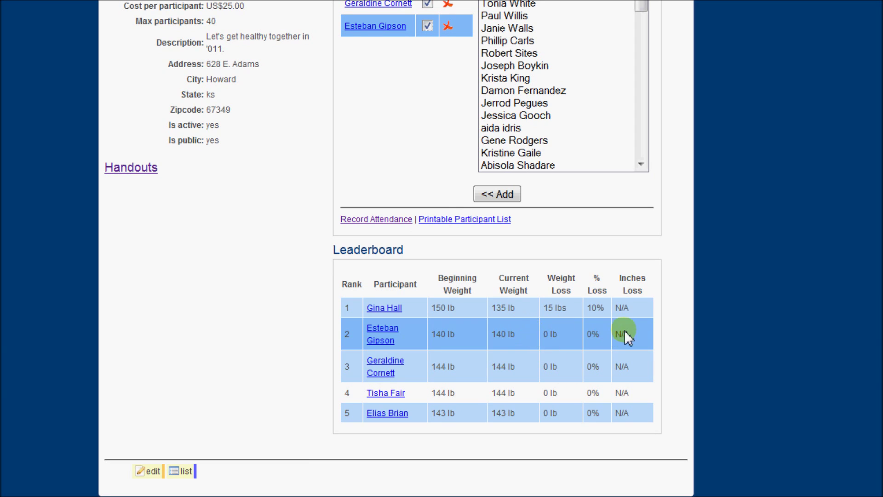
{"action": "scroll", "coordinate": [645, 375], "scroll_direction": "down", "scroll_amount": 1}
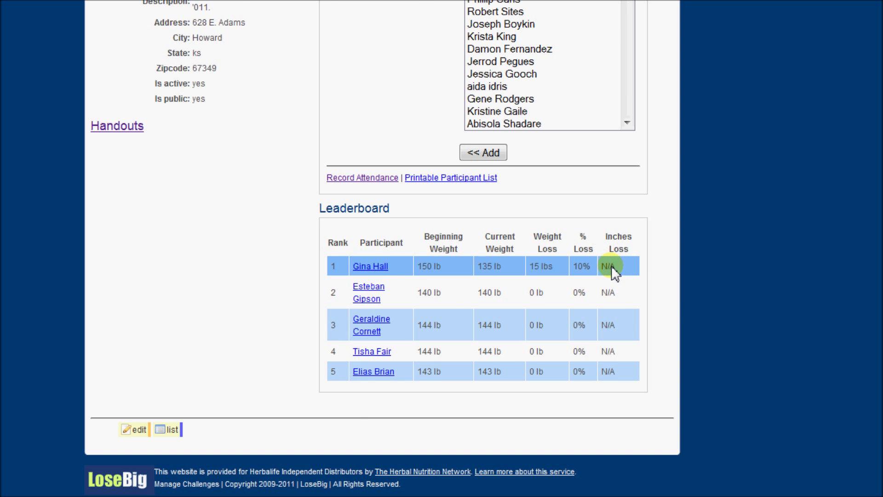
Open the Week 1 stats and attendance record of the Get Fit 2011 challenge.
{"action": "scroll", "coordinate": [615, 273], "scroll_direction": "up", "scroll_amount": 3}
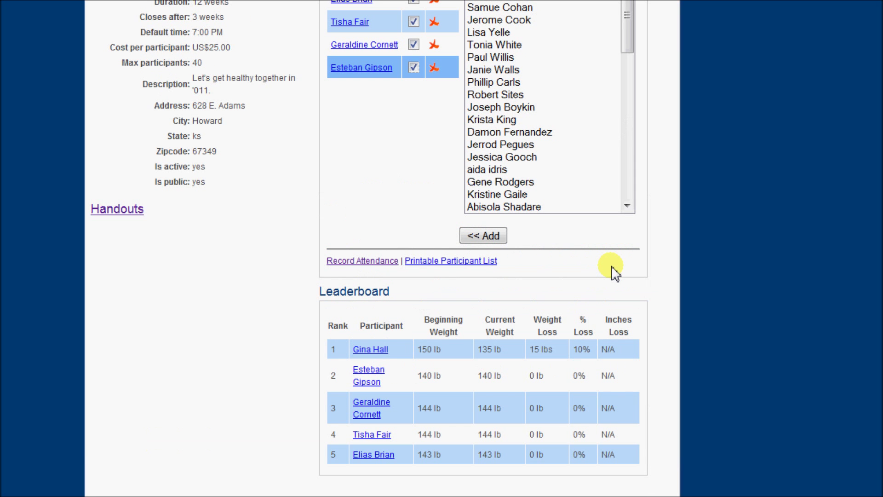
{"action": "scroll", "coordinate": [615, 273], "scroll_direction": "up", "scroll_amount": 3}
{"action": "scroll", "coordinate": [438, 172], "scroll_direction": "up", "scroll_amount": 4}
{"action": "left_click", "coordinate": [239, 88]}
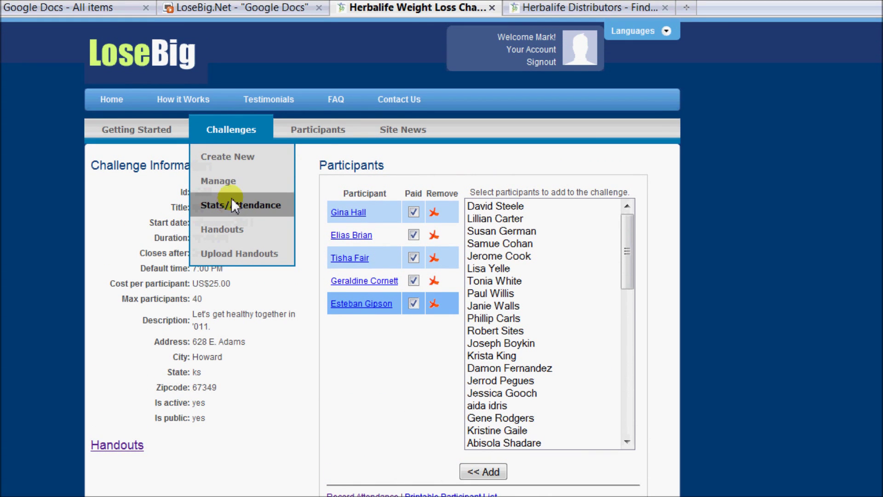
{"action": "left_click", "coordinate": [228, 209]}
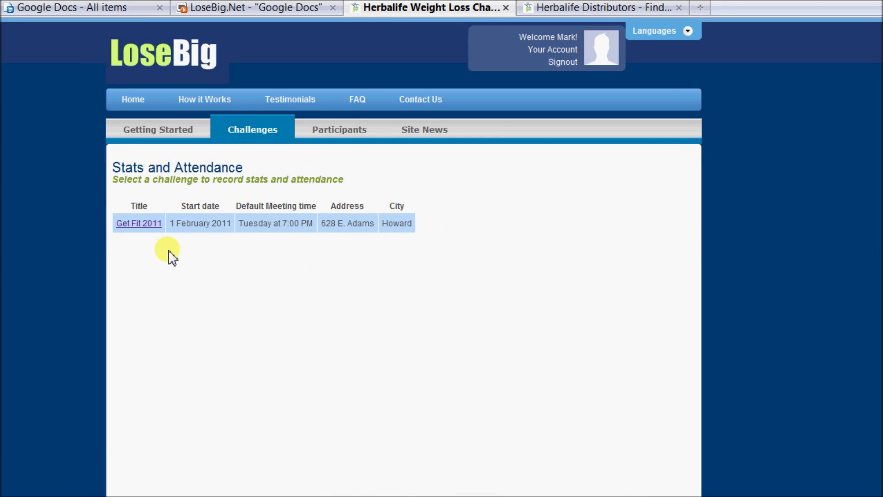
{"action": "left_click", "coordinate": [136, 224]}
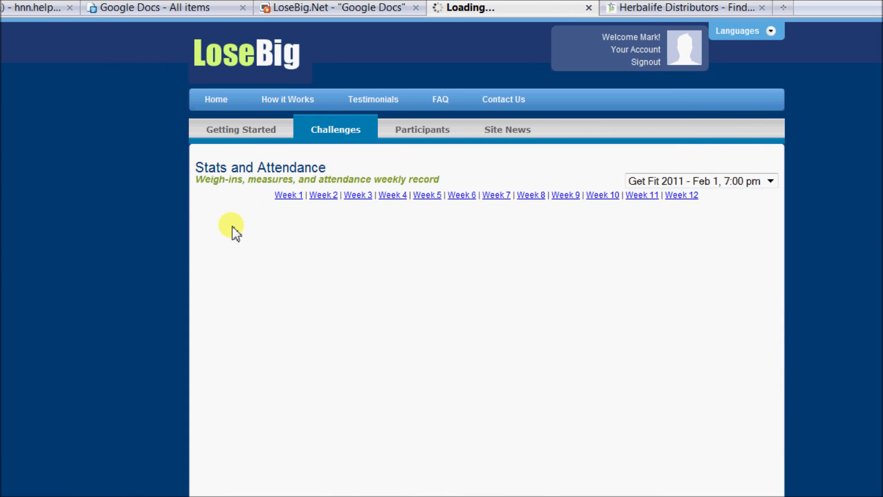
{"action": "left_click", "coordinate": [280, 197]}
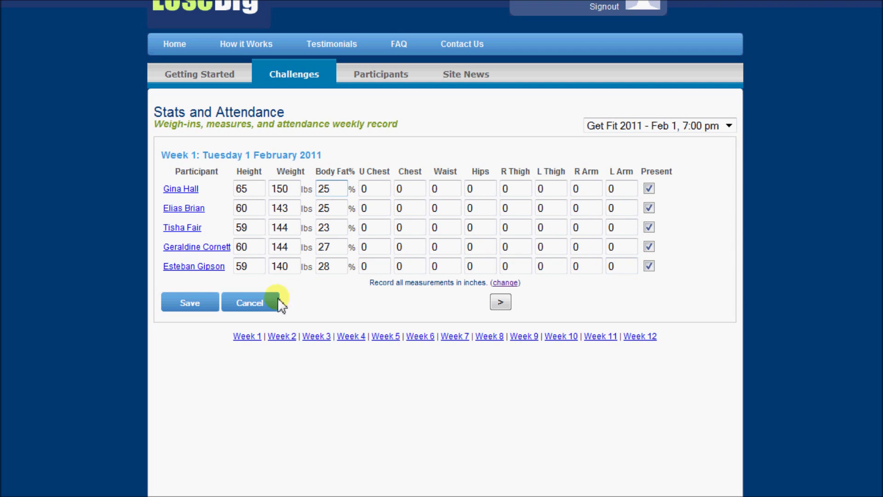
Page forward through the Week 2 and Week 3 weigh-in and attendance records.
{"action": "left_click", "coordinate": [506, 304]}
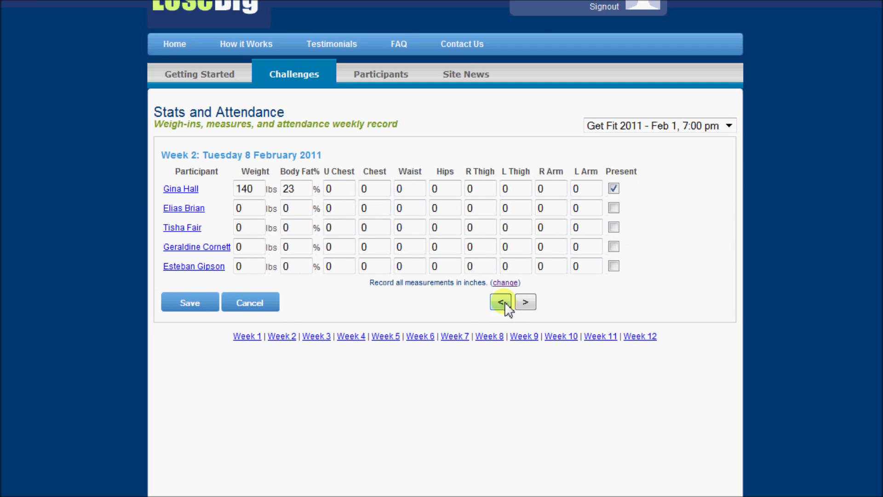
{"action": "left_click", "coordinate": [524, 302]}
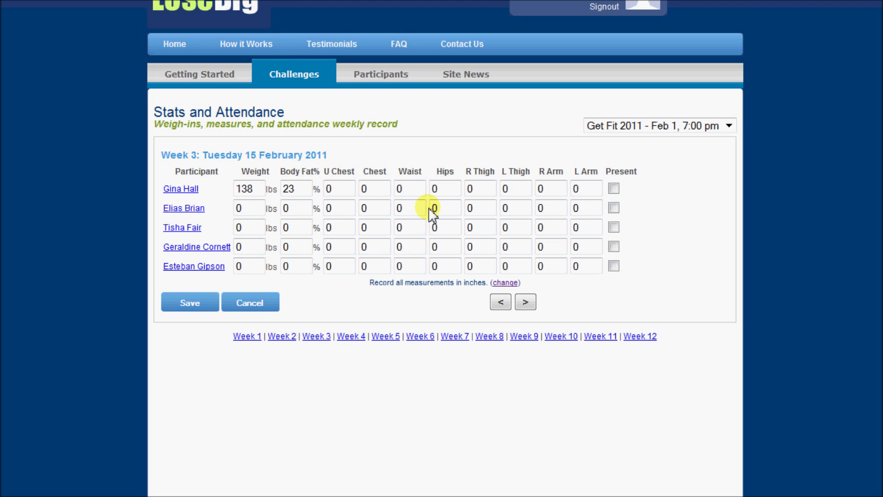
{"action": "mouse_move", "coordinate": [303, 79]}
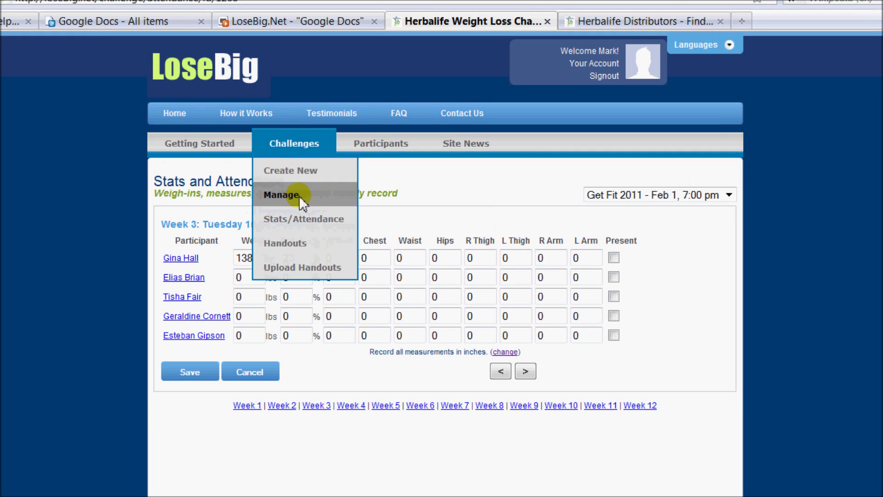
Open the handouts of the Get Fit 2011 challenge and set the standard handouts to unlock automatically each week.
{"action": "left_click", "coordinate": [300, 240]}
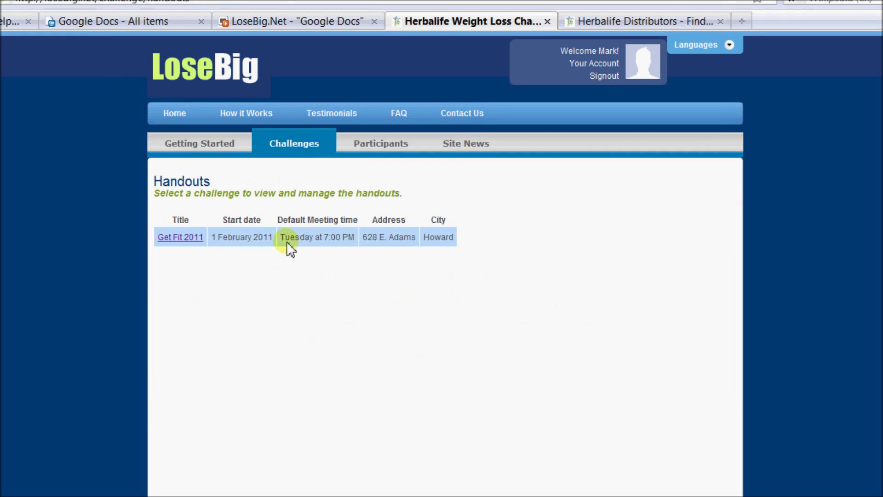
{"action": "left_click", "coordinate": [183, 238]}
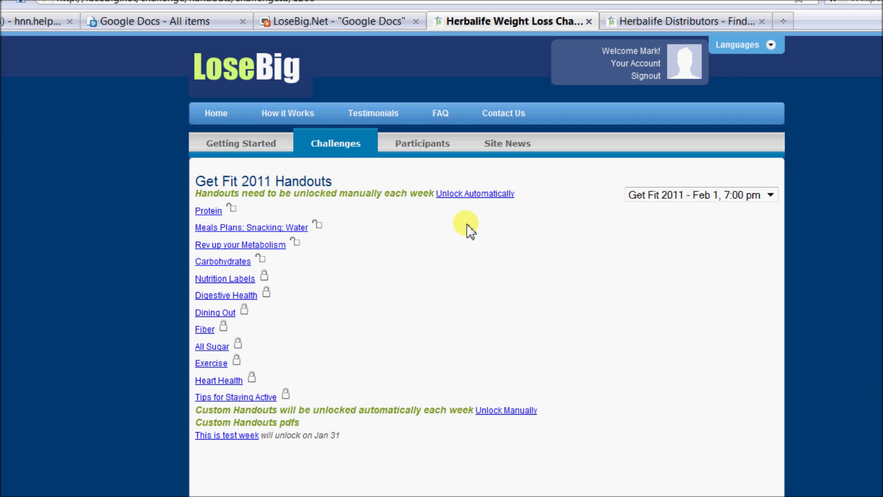
{"action": "left_click", "coordinate": [466, 194]}
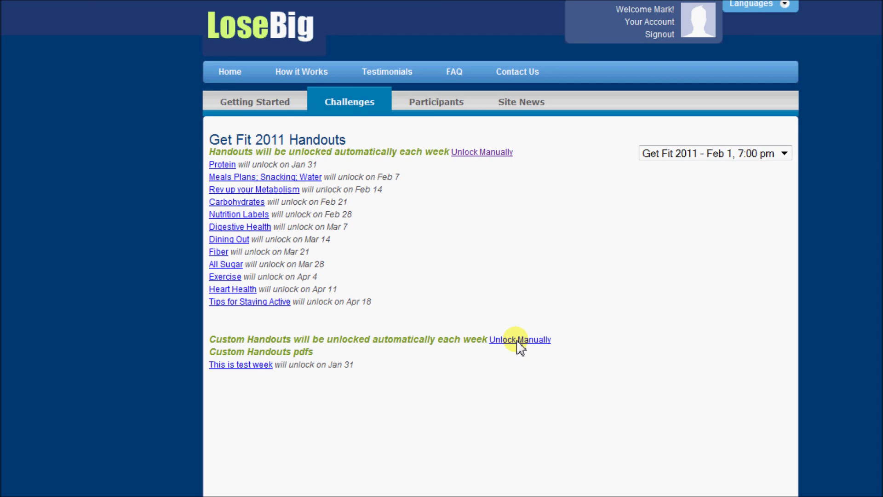
Return the handouts to manual unlocking and unlock Protein, Meals Plans; Snacking; Water, Rev up your Metabolism and Carbohydrates.
{"action": "left_click", "coordinate": [481, 153]}
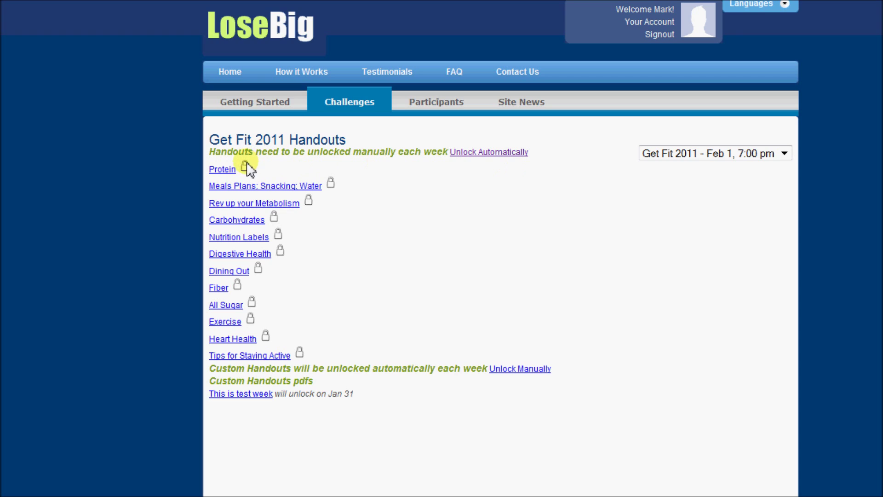
{"action": "left_click", "coordinate": [329, 184]}
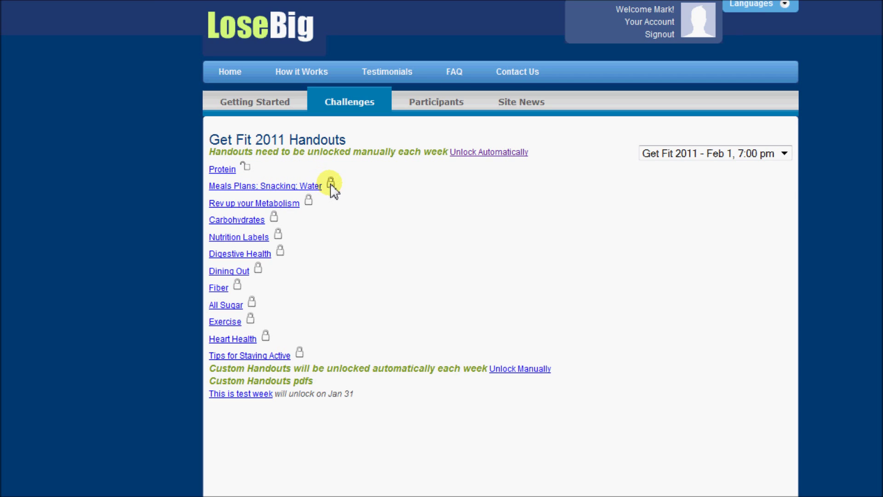
{"action": "left_click", "coordinate": [309, 202]}
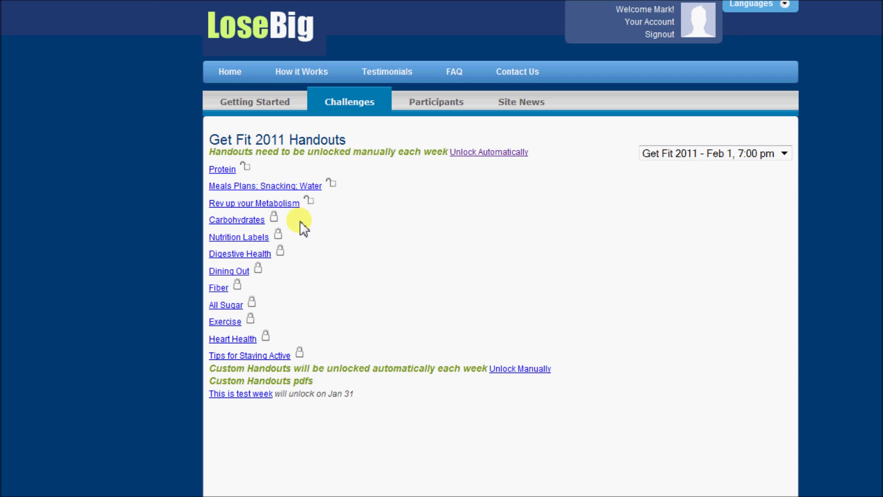
{"action": "left_click", "coordinate": [274, 218]}
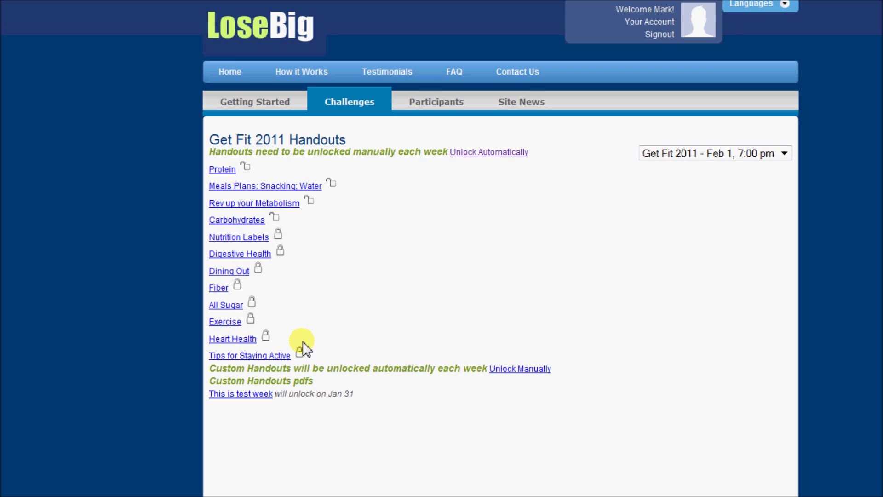
Look through the participants' user list and its blank form for creating a user, then return to the list.
{"action": "left_click", "coordinate": [335, 102]}
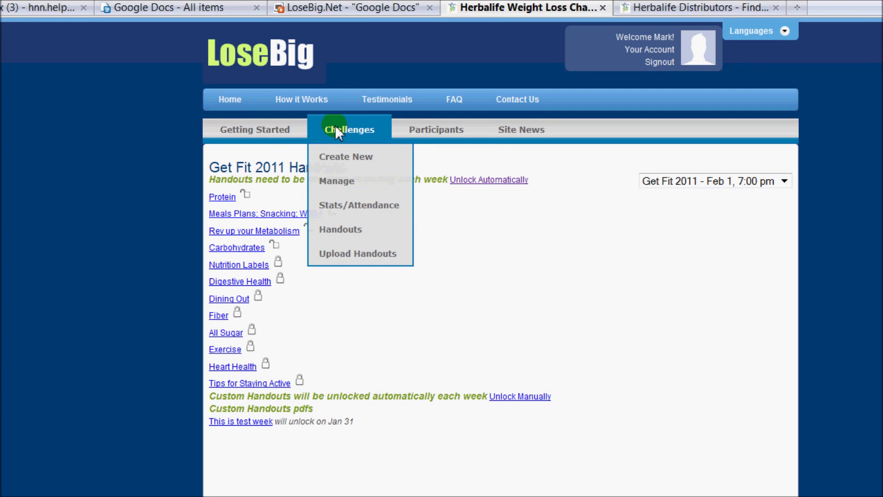
{"action": "left_click", "coordinate": [433, 129]}
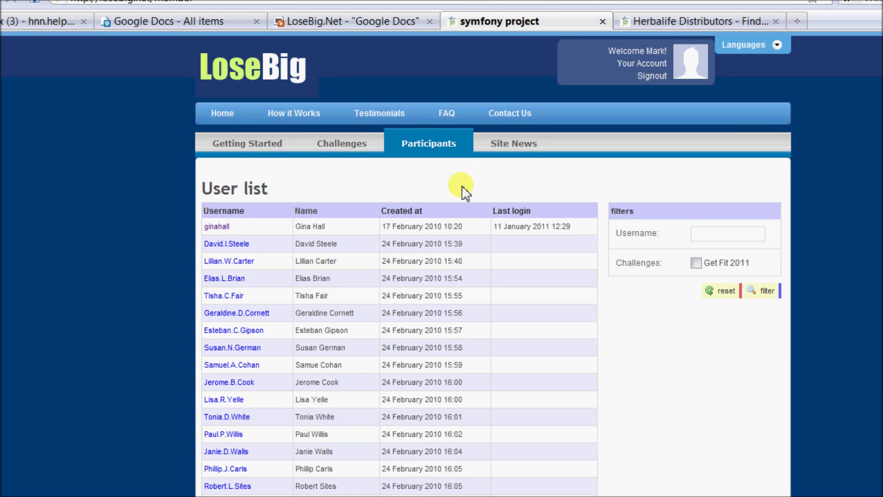
{"action": "scroll", "coordinate": [480, 201], "scroll_direction": "down", "scroll_amount": 1}
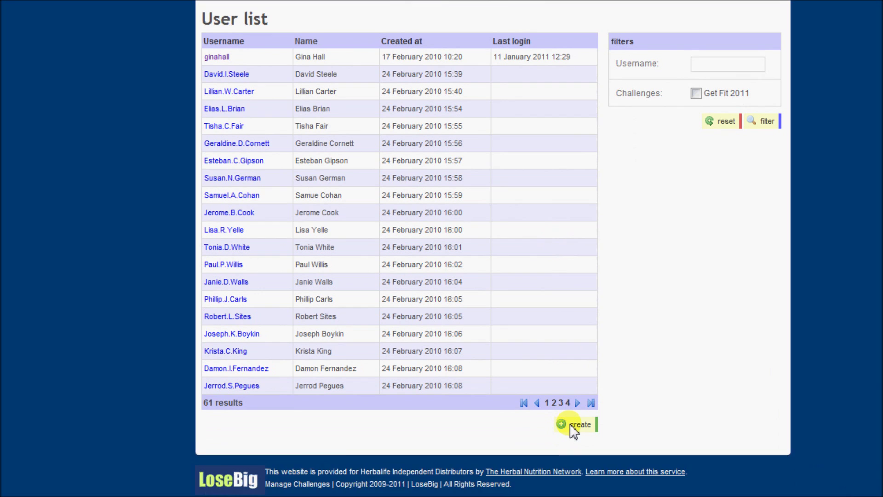
{"action": "left_click", "coordinate": [576, 496]}
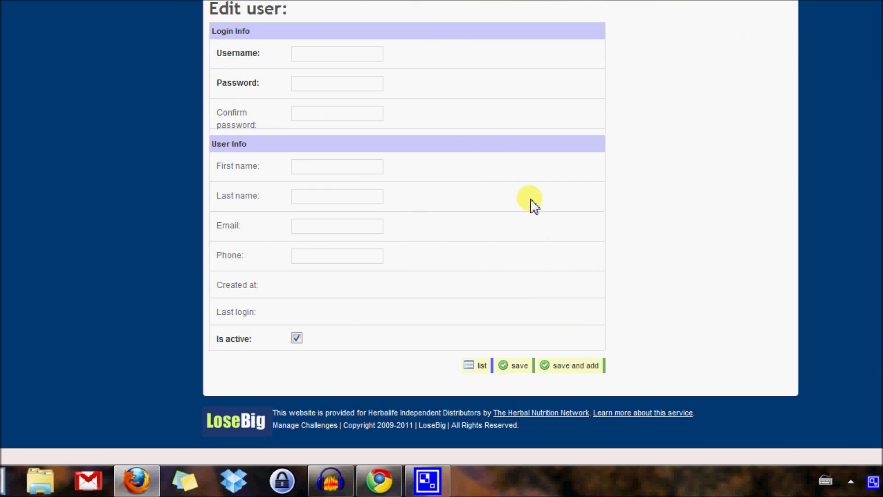
{"action": "left_click", "coordinate": [322, 137]}
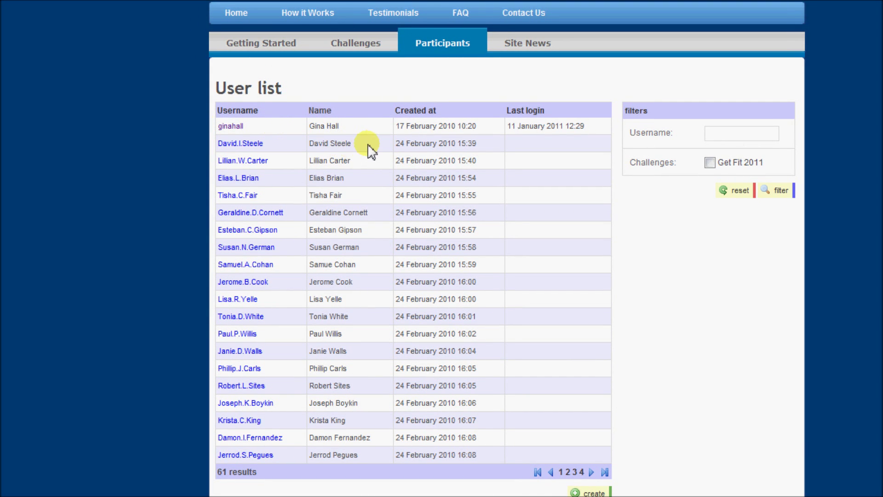
Open the Getting Started guide and read the full Creating A Challenge section.
{"action": "mouse_move", "coordinate": [337, 57]}
{"action": "left_click", "coordinate": [267, 102]}
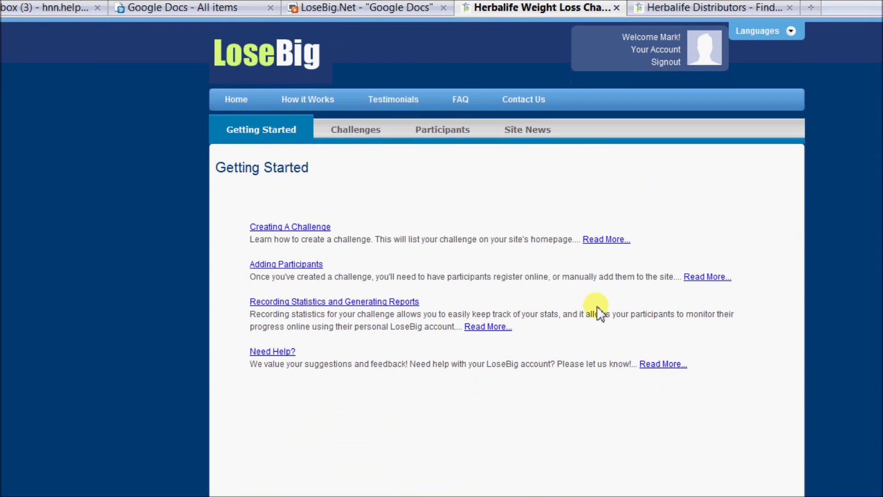
{"action": "left_click", "coordinate": [607, 240]}
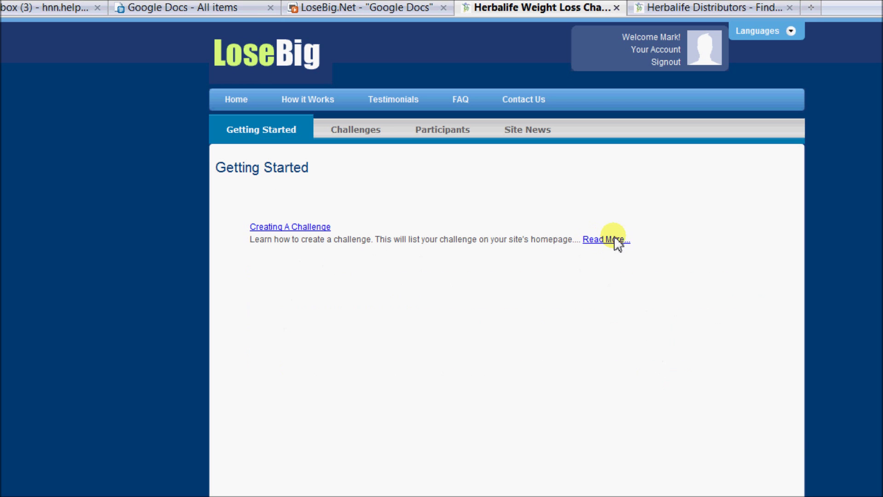
{"action": "scroll", "coordinate": [656, 283], "scroll_direction": "down", "scroll_amount": 3}
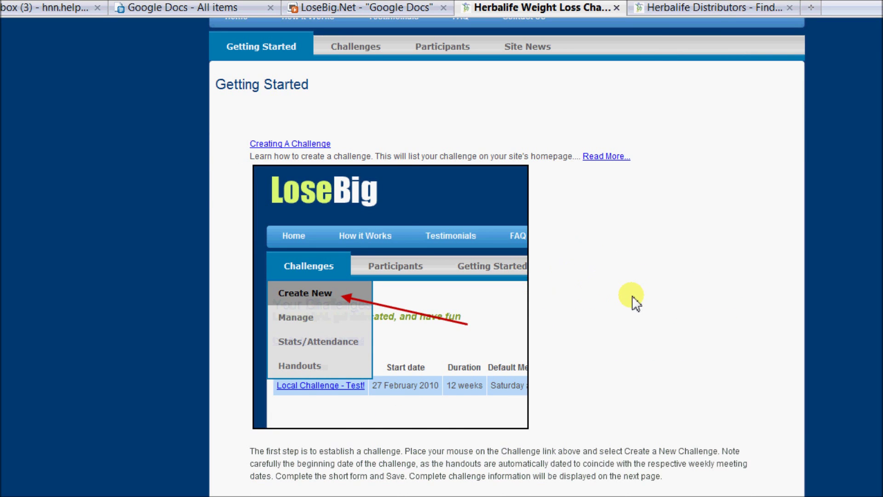
{"action": "scroll", "coordinate": [631, 295], "scroll_direction": "down", "scroll_amount": 4}
{"action": "scroll", "coordinate": [633, 300], "scroll_direction": "down", "scroll_amount": 5}
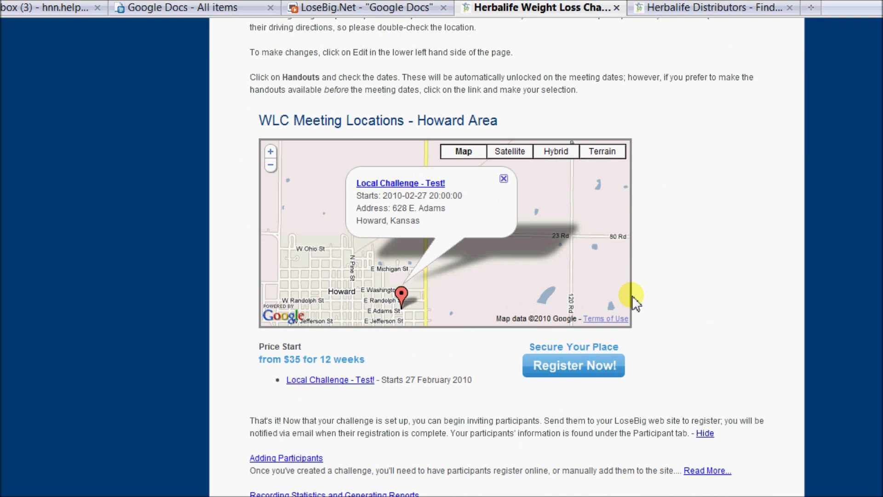
{"action": "scroll", "coordinate": [644, 322], "scroll_direction": "down", "scroll_amount": 2}
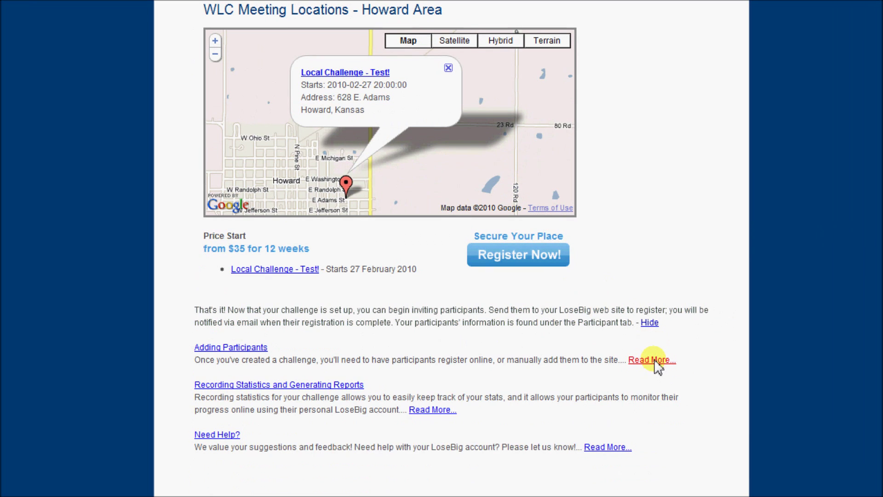
Expand and read the Adding Participants, Recording Statistics and Generating Reports, and Need Help? sections of the guide.
{"action": "left_click", "coordinate": [709, 388]}
{"action": "scroll", "coordinate": [656, 363], "scroll_direction": "down", "scroll_amount": 5}
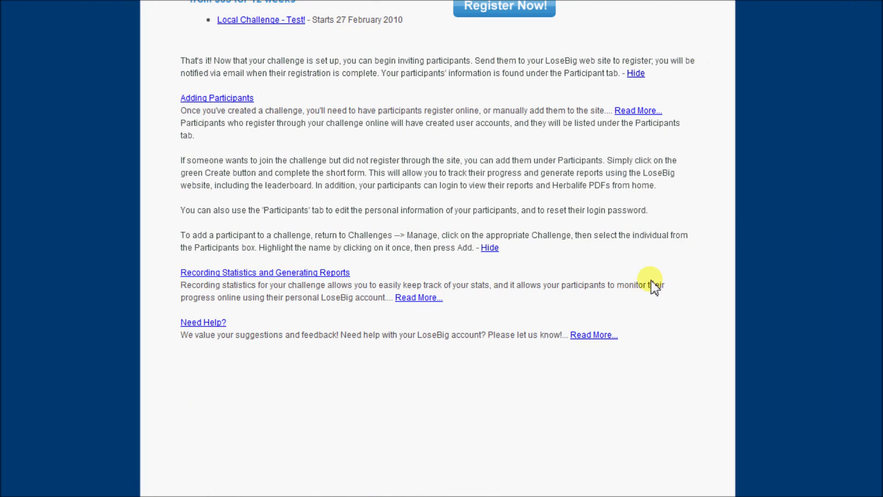
{"action": "left_click", "coordinate": [421, 298]}
{"action": "scroll", "coordinate": [479, 305], "scroll_direction": "down", "scroll_amount": 8}
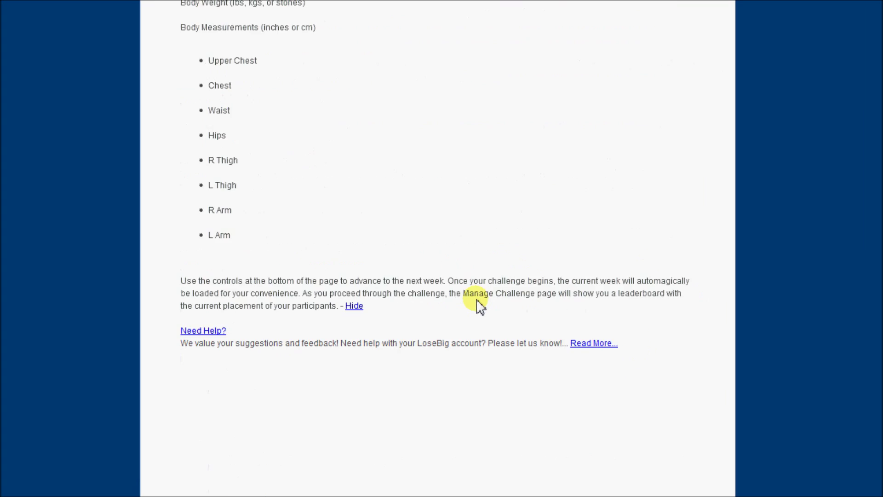
{"action": "left_click", "coordinate": [597, 263]}
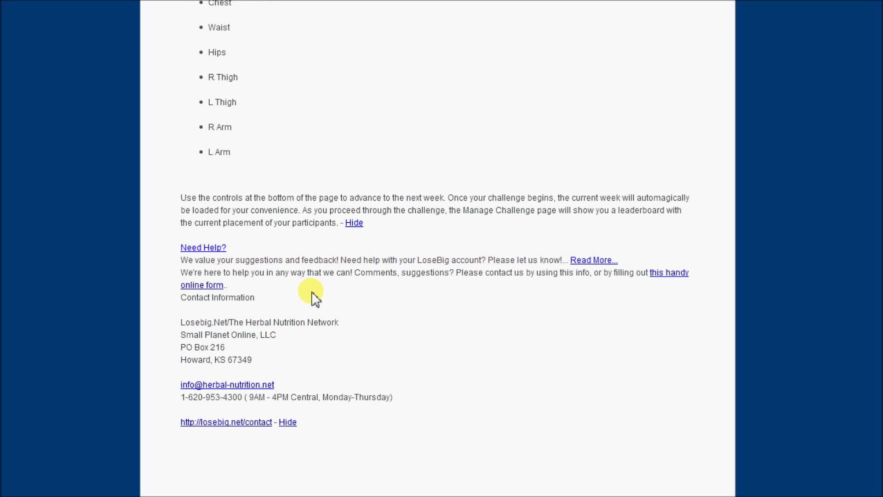
{"action": "scroll", "coordinate": [253, 379], "scroll_direction": "down", "scroll_amount": 1}
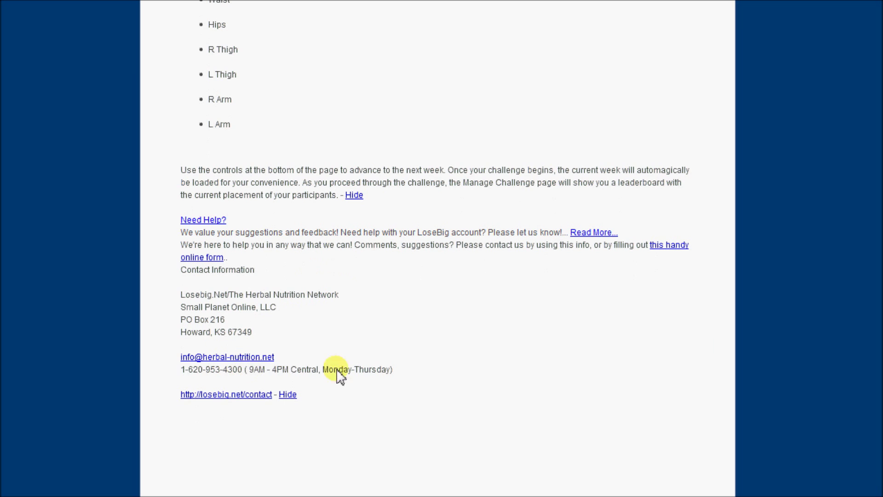
Return to the site's home page and view the challenge details behind the marker on the meeting locations map.
{"action": "scroll", "coordinate": [418, 360], "scroll_direction": "up", "scroll_amount": 20}
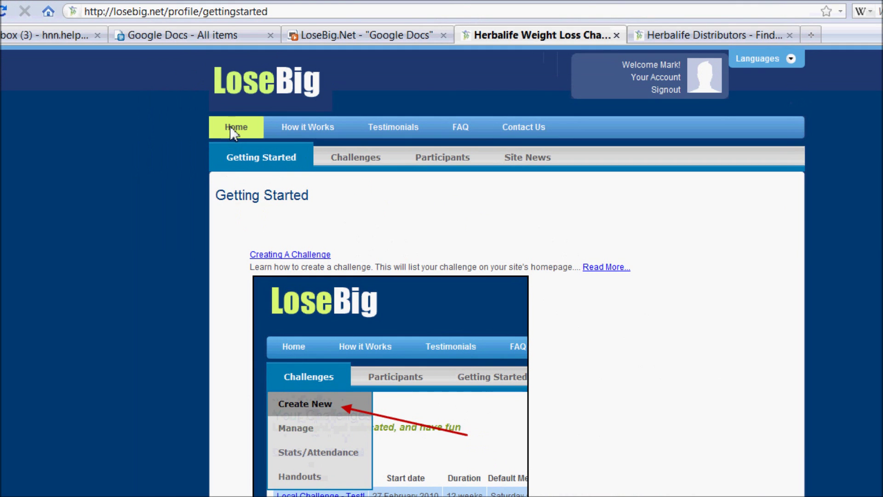
{"action": "left_click", "coordinate": [231, 130]}
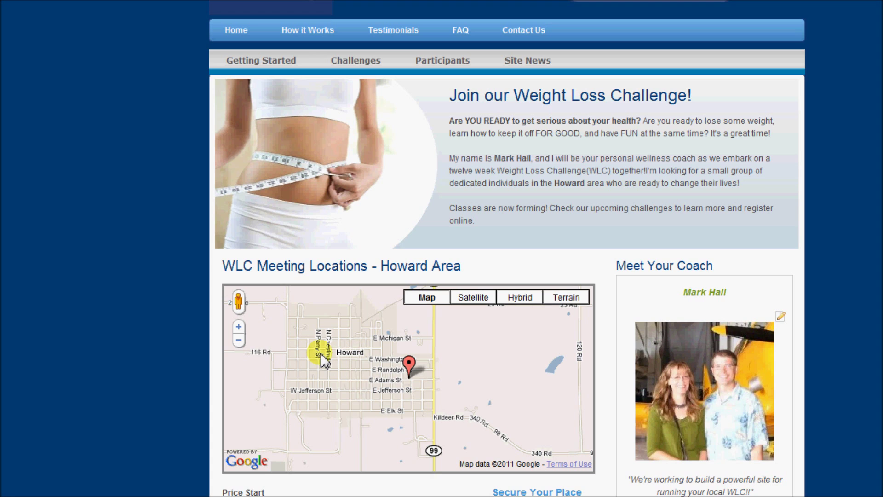
{"action": "left_click", "coordinate": [409, 365]}
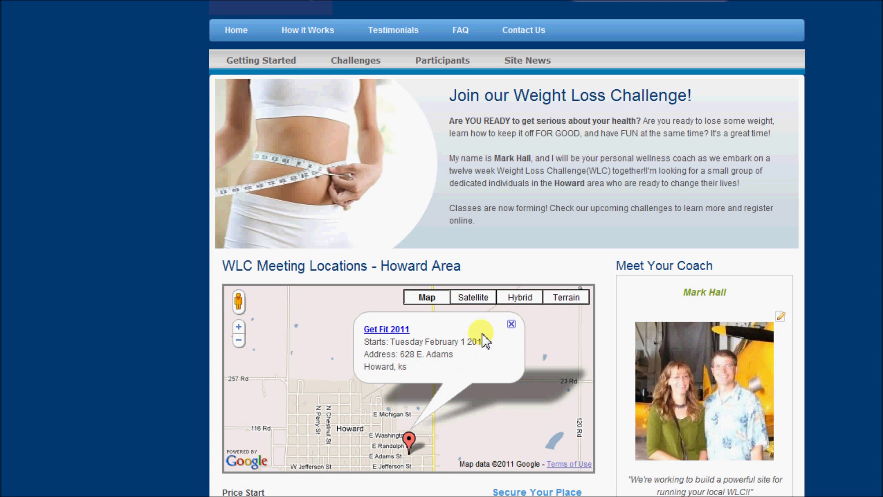
{"action": "left_click", "coordinate": [512, 324]}
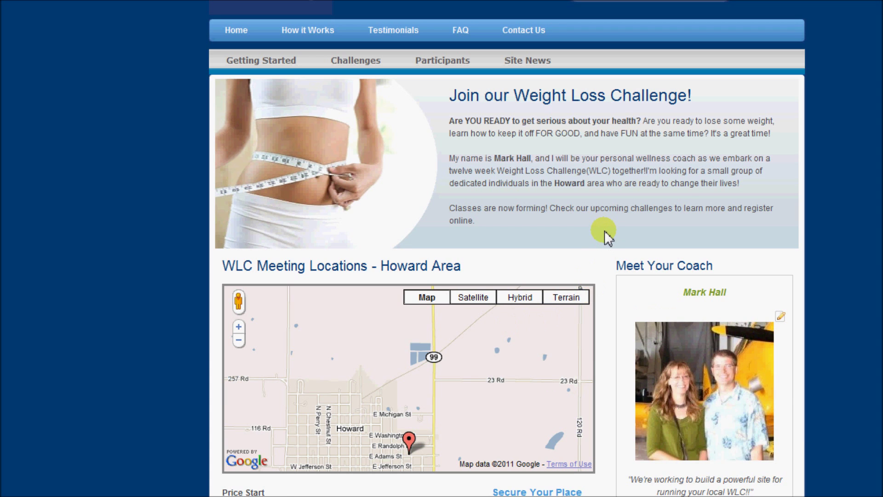
{"action": "scroll", "coordinate": [604, 231], "scroll_direction": "down", "scroll_amount": 3}
{"action": "scroll", "coordinate": [608, 238], "scroll_direction": "up", "scroll_amount": 3}
{"action": "scroll", "coordinate": [435, 421], "scroll_direction": "down", "scroll_amount": 3}
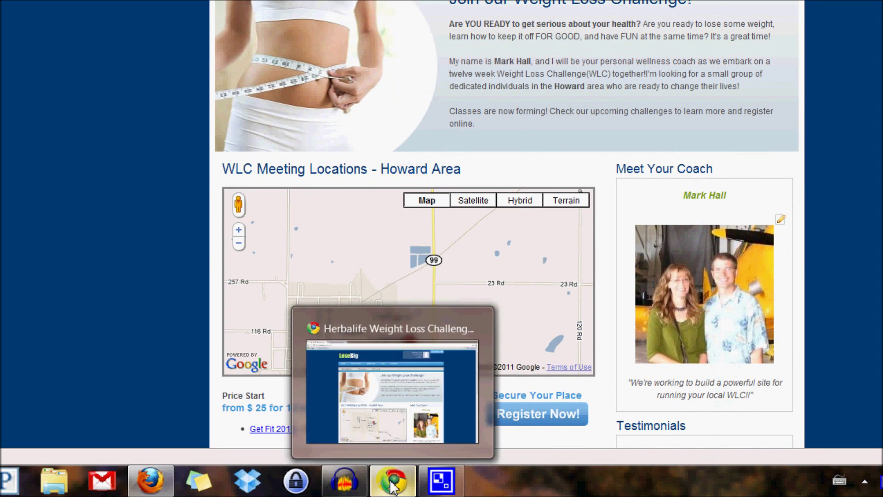
Switch to the Chrome window signed in as a participant, reduce the page zoom and look over the home page.
{"action": "left_click", "coordinate": [393, 483]}
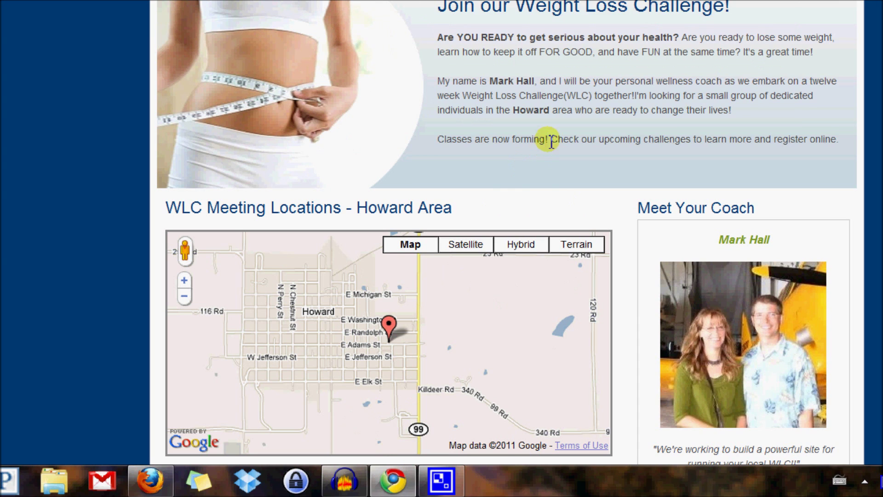
{"action": "key", "text": "ctrl+minus"}
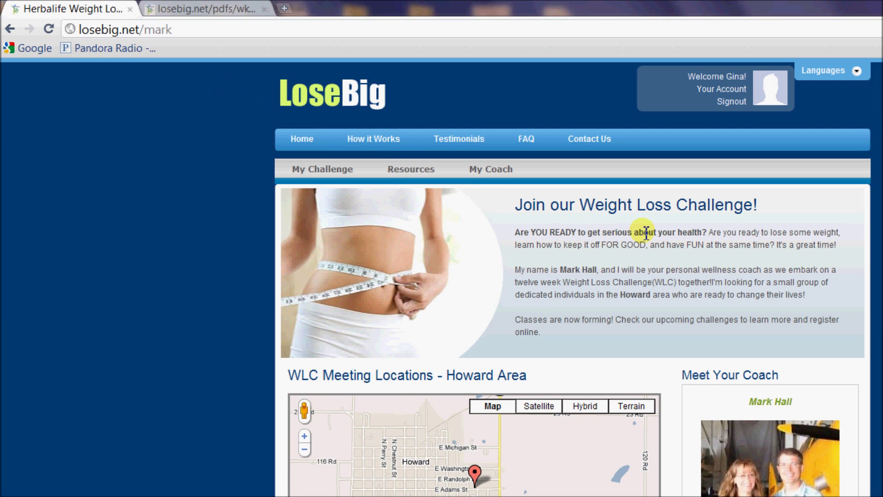
{"action": "scroll", "coordinate": [647, 232], "scroll_direction": "down", "scroll_amount": 2}
{"action": "scroll", "coordinate": [644, 233], "scroll_direction": "down", "scroll_amount": 2}
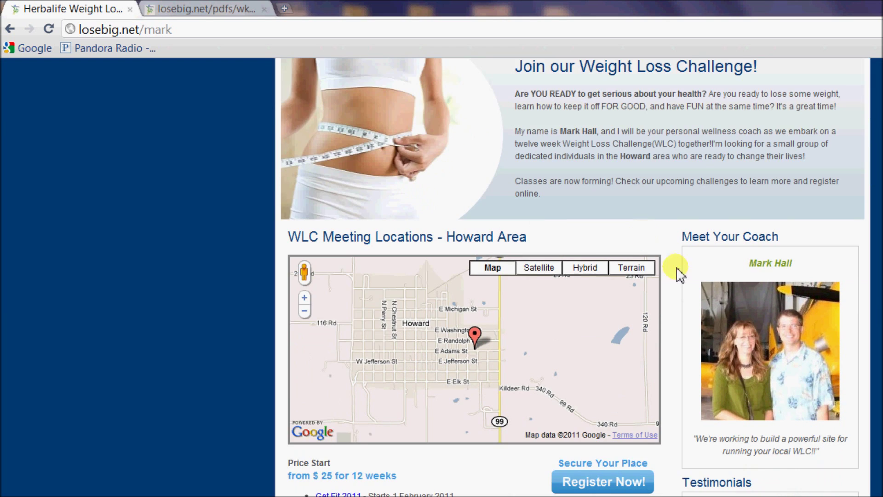
{"action": "scroll", "coordinate": [580, 391], "scroll_direction": "down", "scroll_amount": 2}
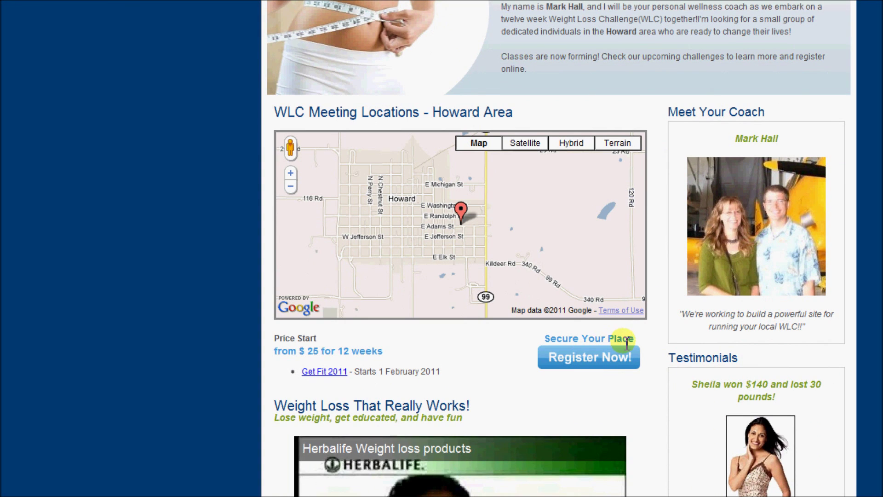
Open the participant's Get Fit 2011 stats from the list of all challenges and examine the inches lost and weight loss chart.
{"action": "scroll", "coordinate": [665, 332], "scroll_direction": "up", "scroll_amount": 3}
{"action": "mouse_move", "coordinate": [316, 44]}
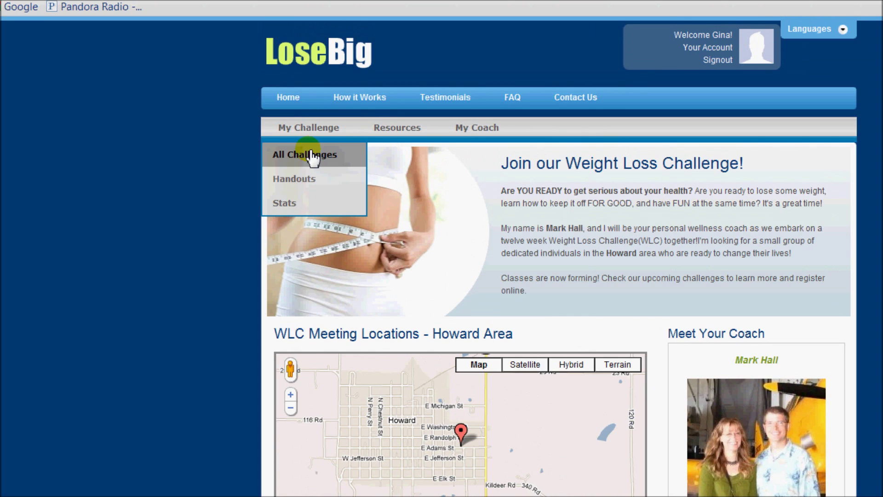
{"action": "left_click", "coordinate": [313, 156]}
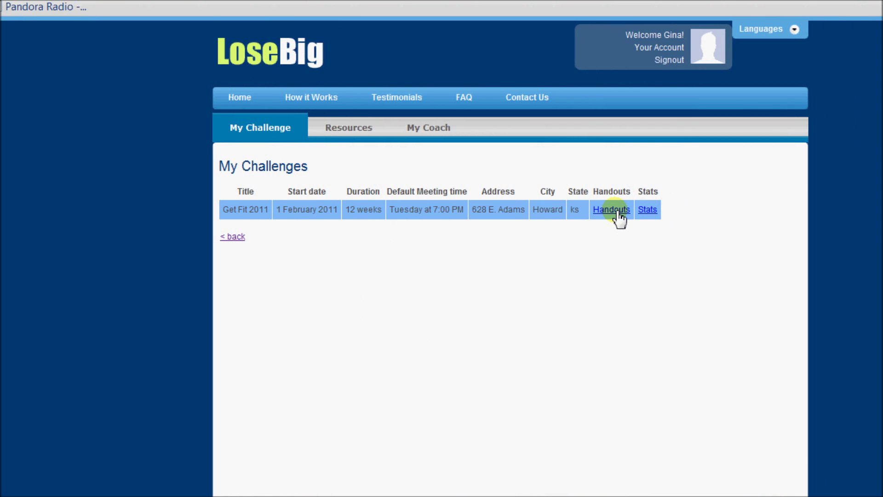
{"action": "left_click", "coordinate": [649, 210]}
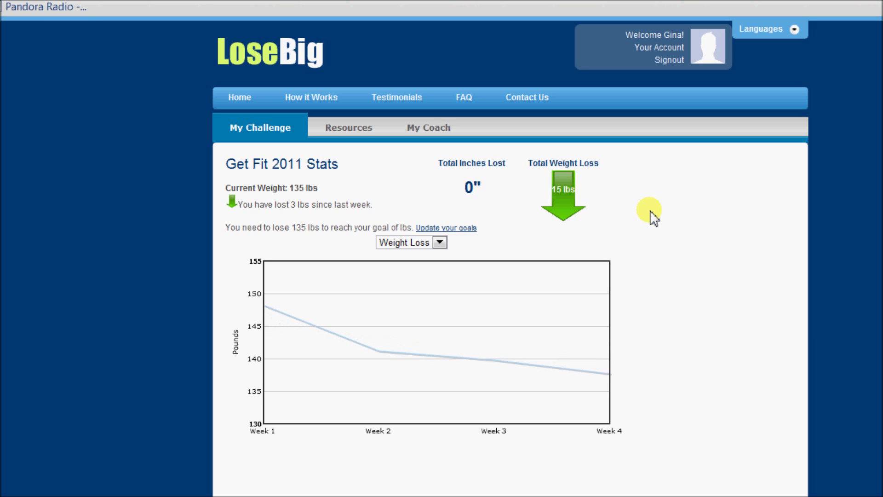
{"action": "left_click_drag", "start_coordinate": [468, 186], "coordinate": [489, 186]}
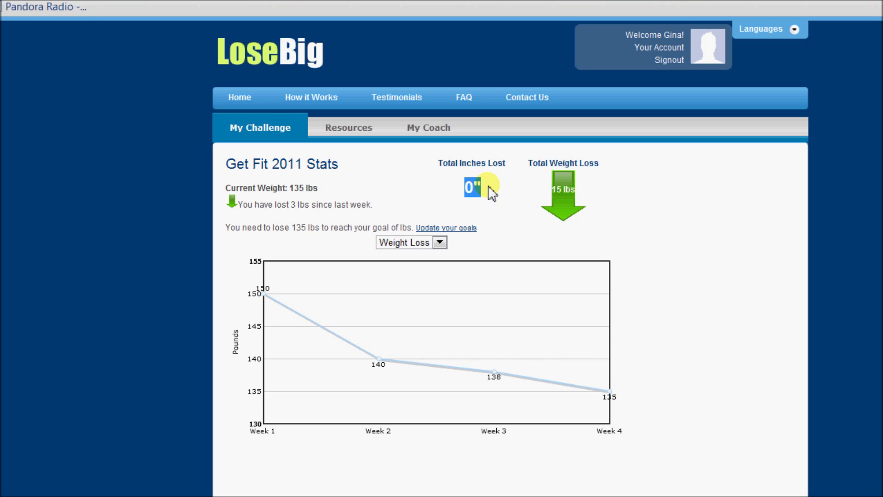
{"action": "left_click", "coordinate": [493, 187]}
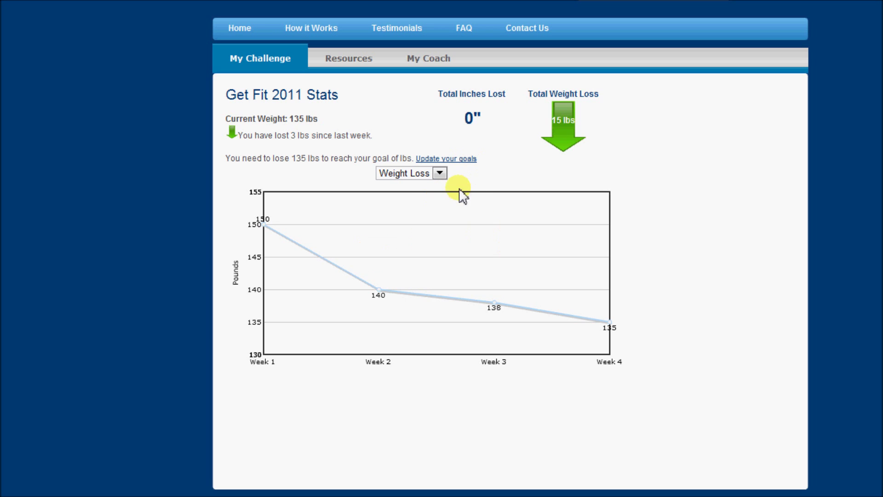
Switch the Get Fit 2011 stats chart to Body Fat % and examine the weekly body fat loss.
{"action": "left_click", "coordinate": [440, 173]}
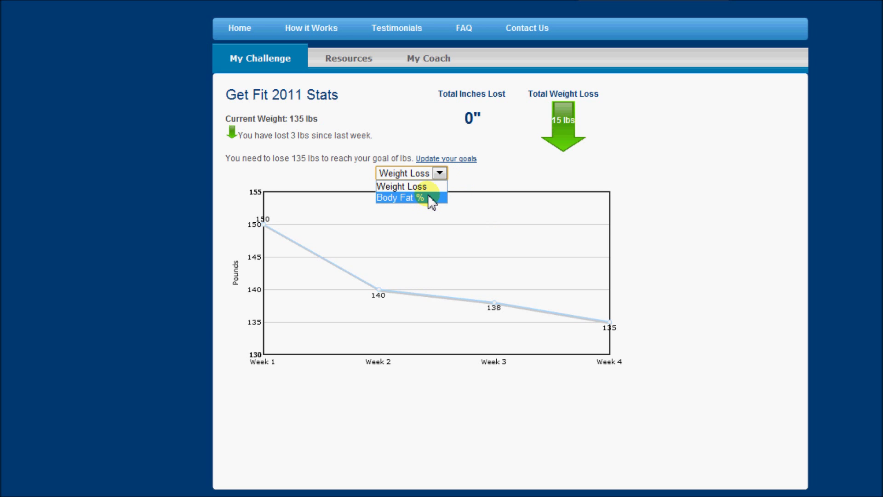
{"action": "left_click", "coordinate": [431, 198]}
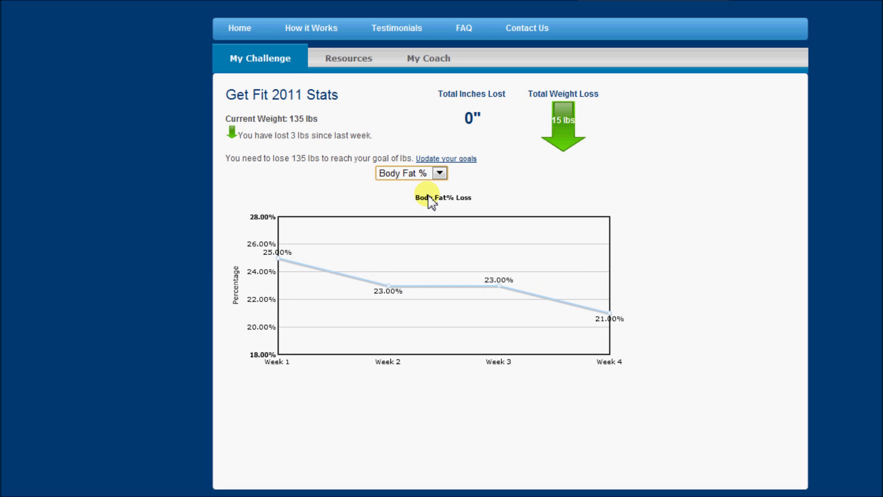
{"action": "scroll", "coordinate": [552, 140], "scroll_direction": "up", "scroll_amount": 1}
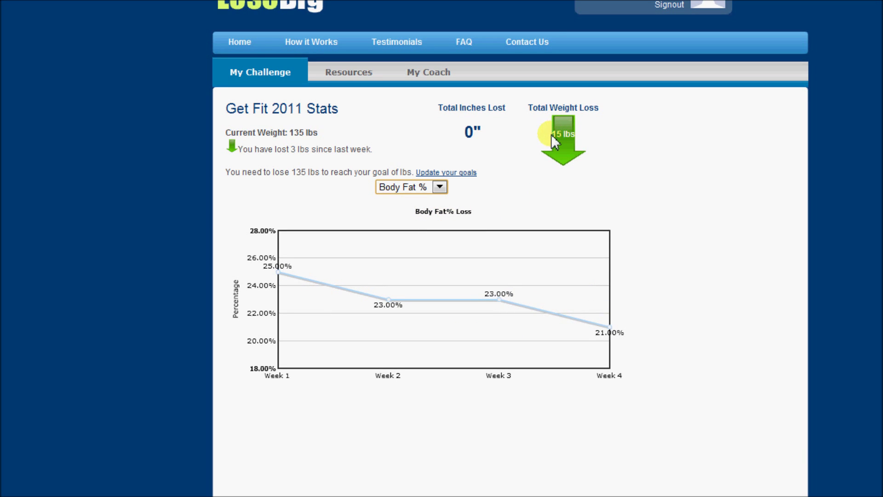
{"action": "scroll", "coordinate": [570, 138], "scroll_direction": "up", "scroll_amount": 1}
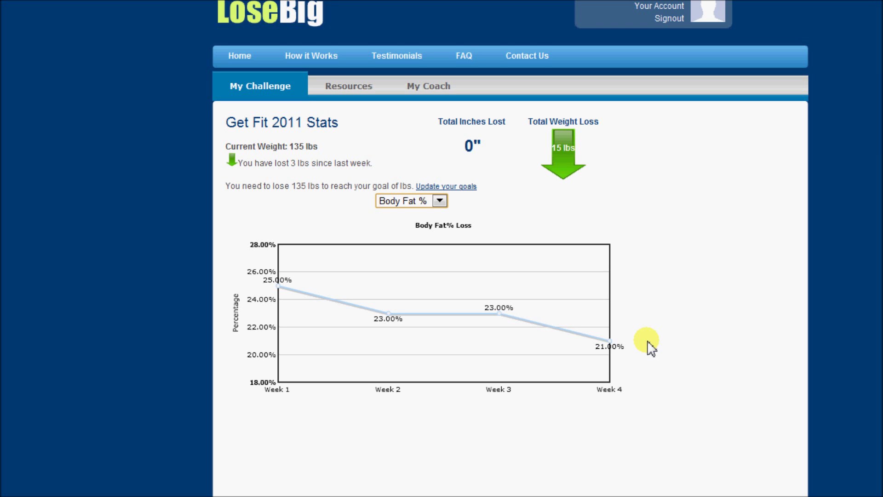
Open the Get Fit 2011 handouts, read through the Week 1 Protein handout and close it.
{"action": "mouse_move", "coordinate": [276, 90]}
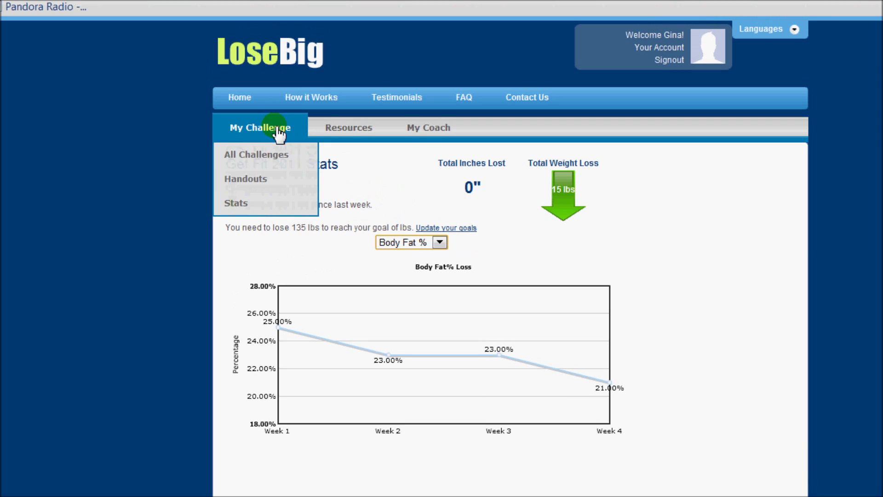
{"action": "left_click", "coordinate": [260, 184]}
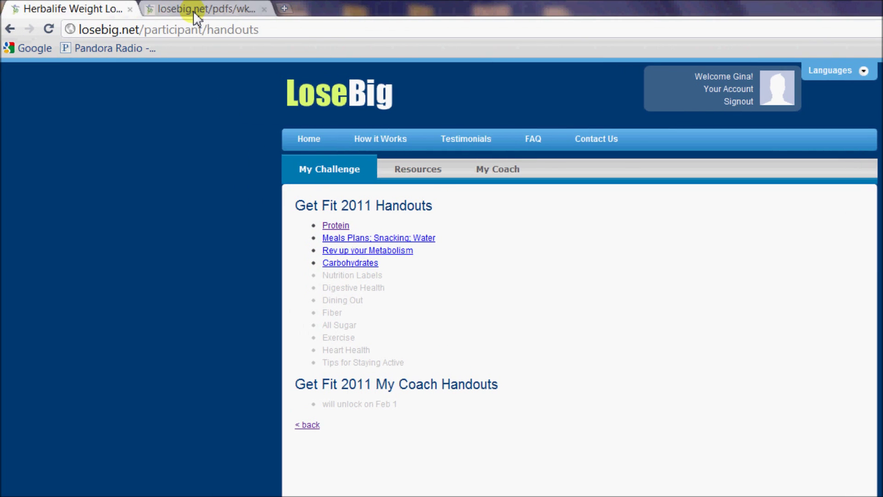
{"action": "left_click", "coordinate": [195, 10]}
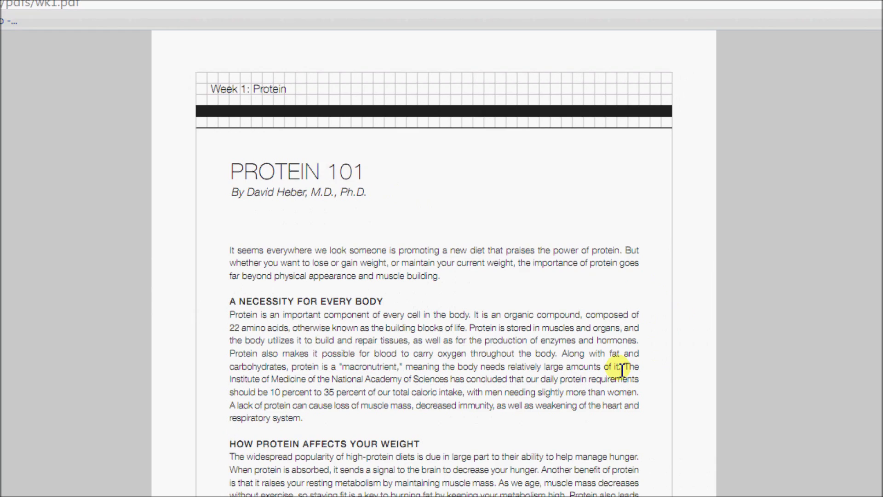
{"action": "scroll", "coordinate": [612, 368], "scroll_direction": "down", "scroll_amount": 6}
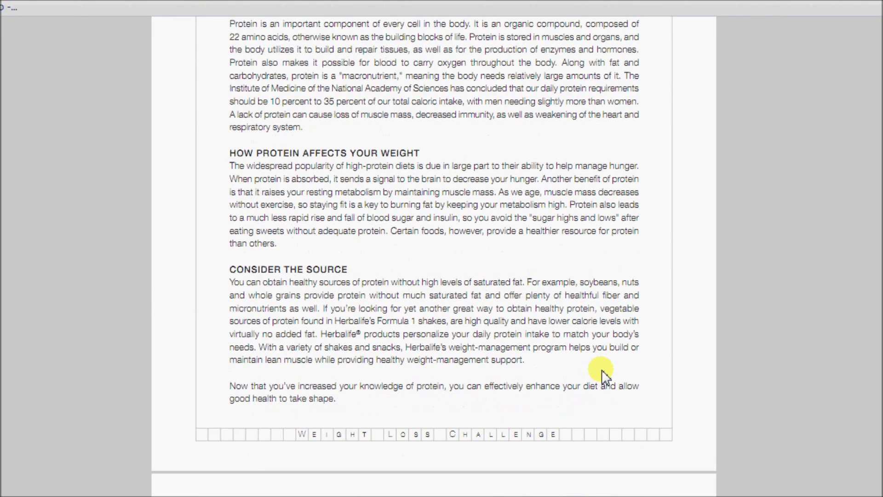
{"action": "scroll", "coordinate": [605, 375], "scroll_direction": "up", "scroll_amount": 6}
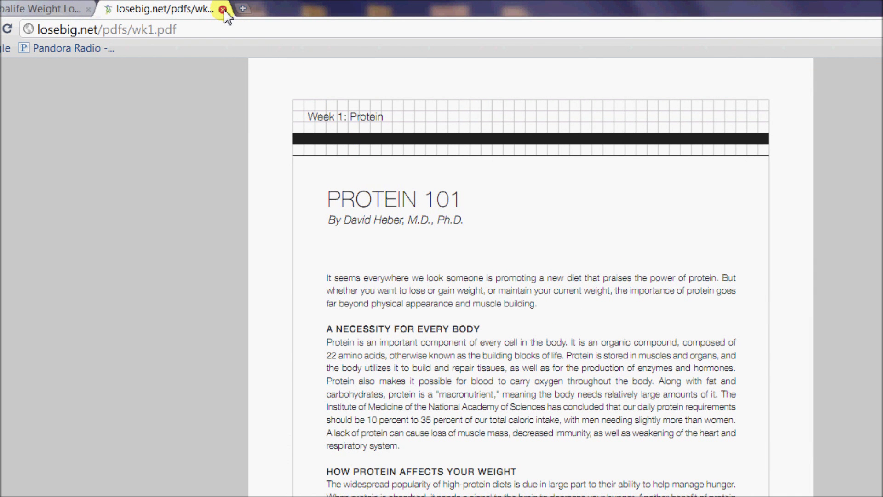
{"action": "left_click", "coordinate": [223, 9]}
View the participant's Recipes resources, then open the Products page and look through the listed Herbalife products.
{"action": "mouse_move", "coordinate": [365, 169]}
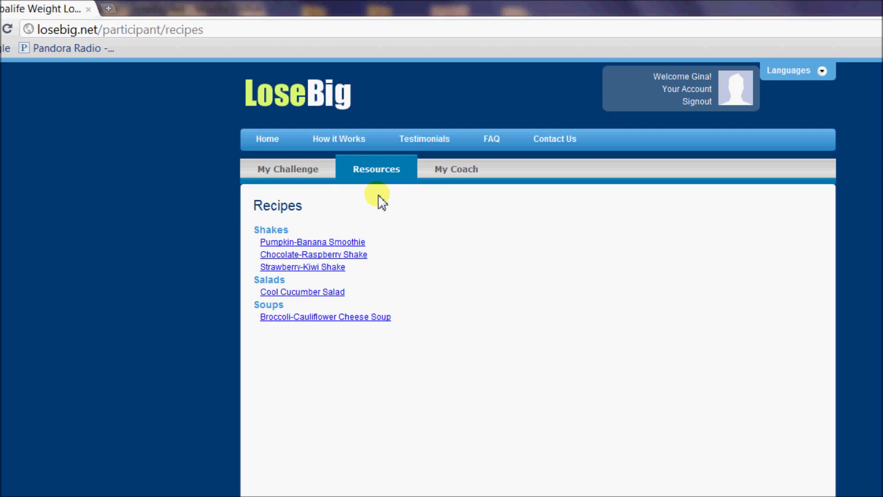
{"action": "mouse_move", "coordinate": [390, 180]}
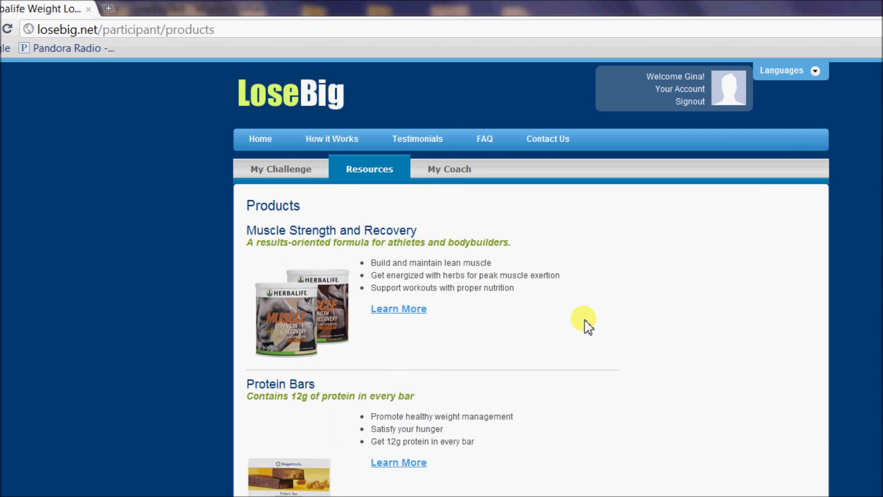
{"action": "scroll", "coordinate": [588, 391], "scroll_direction": "down", "scroll_amount": 2}
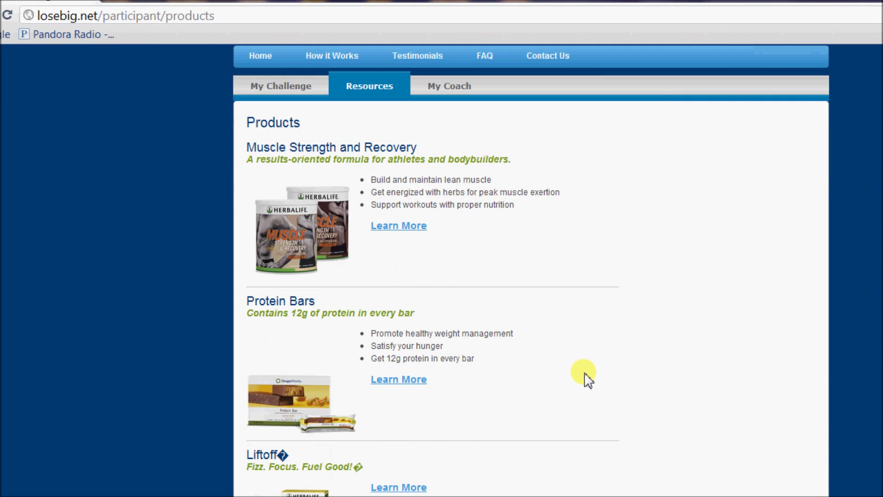
{"action": "scroll", "coordinate": [585, 374], "scroll_direction": "down", "scroll_amount": 3}
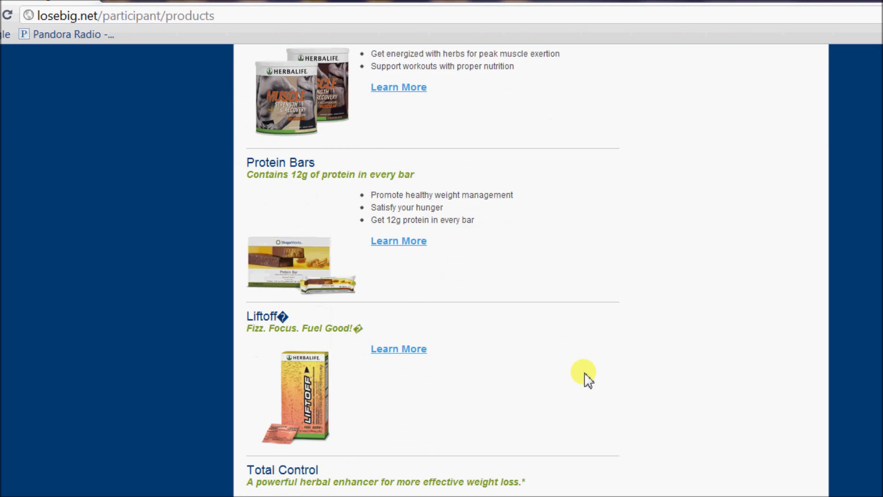
{"action": "scroll", "coordinate": [585, 374], "scroll_direction": "up", "scroll_amount": 3}
{"action": "scroll", "coordinate": [585, 374], "scroll_direction": "down", "scroll_amount": 4}
{"action": "scroll", "coordinate": [585, 373], "scroll_direction": "down", "scroll_amount": 2}
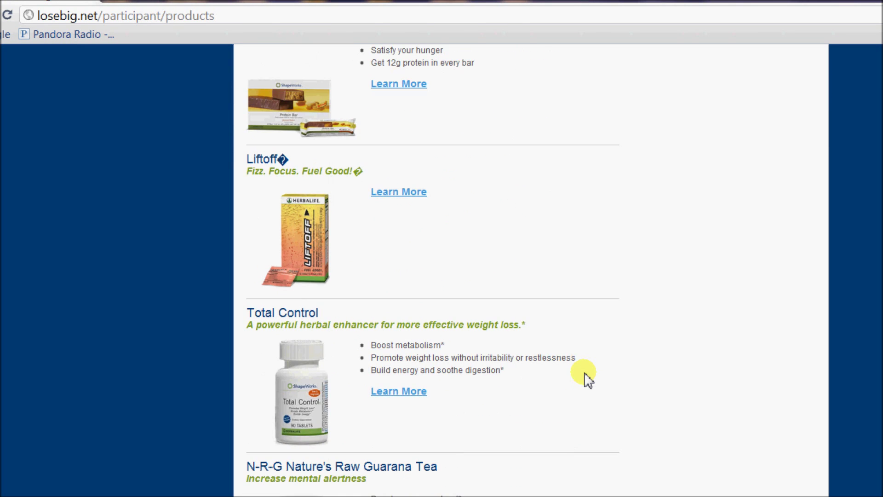
{"action": "scroll", "coordinate": [617, 443], "scroll_direction": "down", "scroll_amount": 2}
{"action": "scroll", "coordinate": [623, 419], "scroll_direction": "up", "scroll_amount": 5}
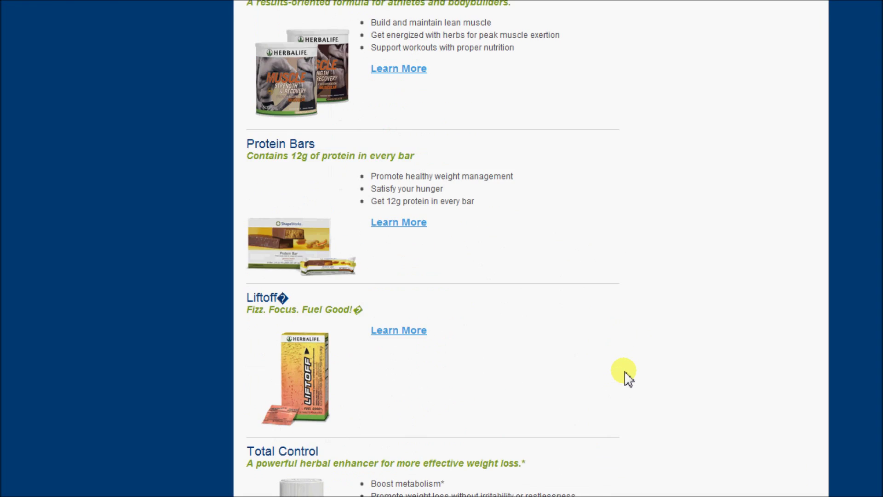
{"action": "scroll", "coordinate": [628, 377], "scroll_direction": "up", "scroll_amount": 2}
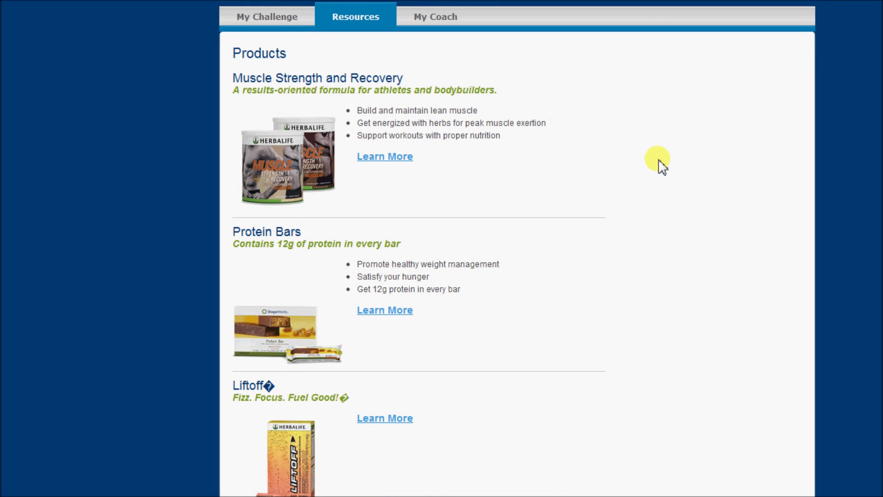
{"action": "scroll", "coordinate": [659, 161], "scroll_direction": "up", "scroll_amount": 2}
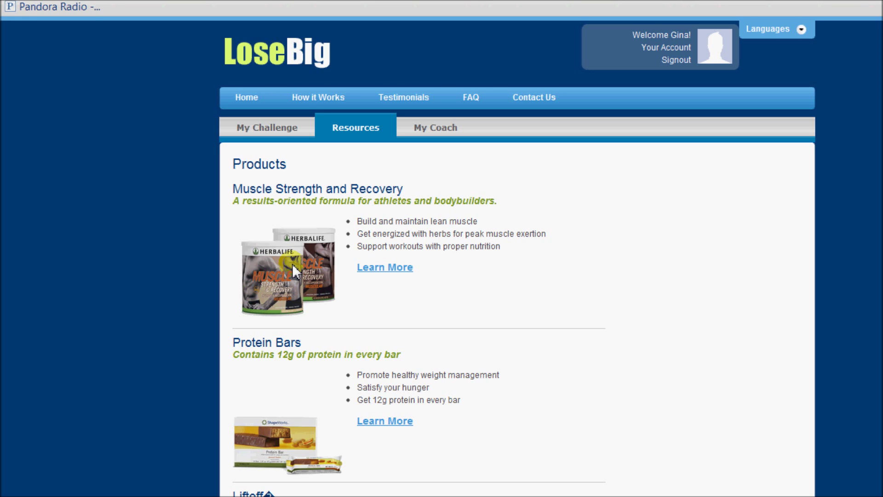
{"action": "scroll", "coordinate": [449, 355], "scroll_direction": "down", "scroll_amount": 3}
{"action": "scroll", "coordinate": [448, 355], "scroll_direction": "up", "scroll_amount": 3}
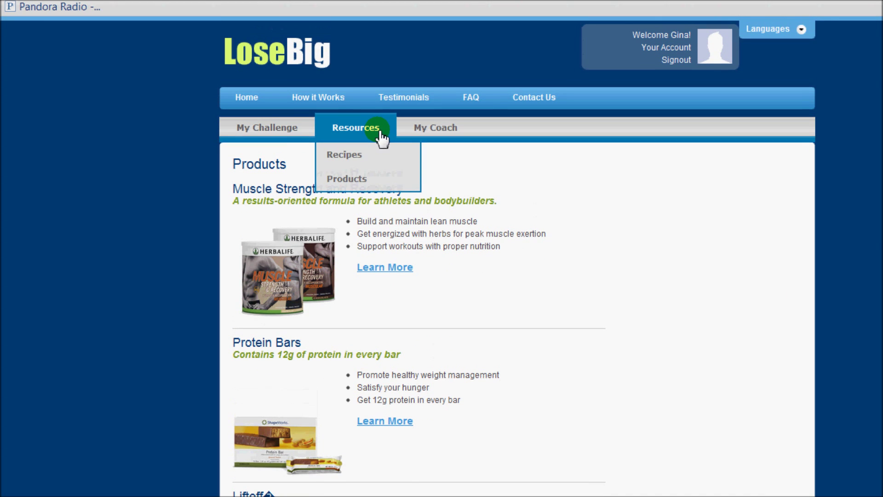
Open the participant's coach page and activate the empty message field for contacting the coach.
{"action": "left_click", "coordinate": [424, 134]}
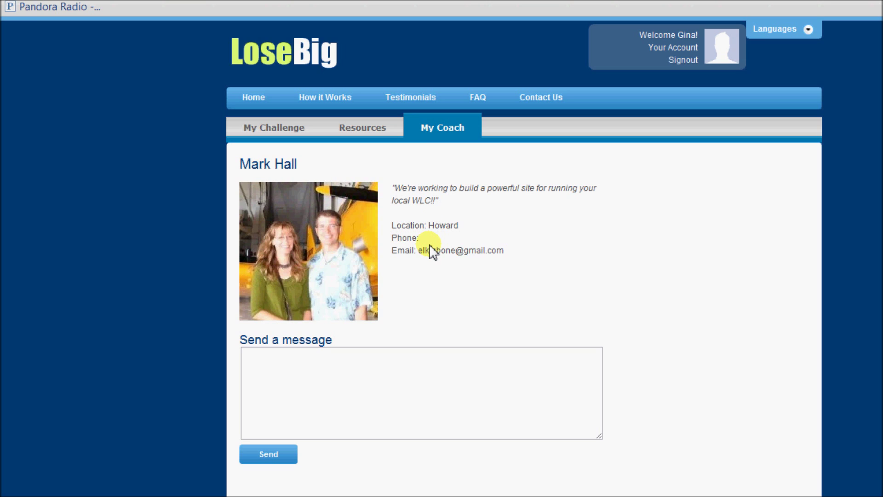
{"action": "left_click", "coordinate": [327, 367]}
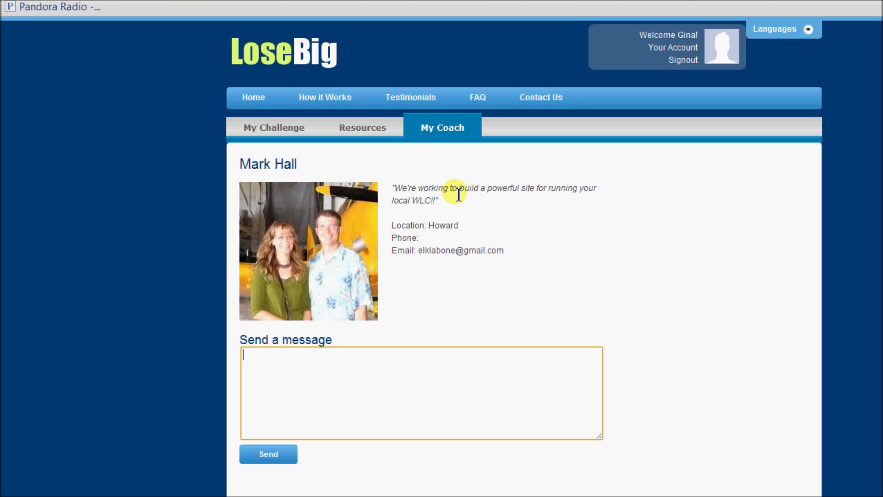
Open the list of all challenges, go back to the challenge sign-up page and view the Get Fit 2011 meeting details and map.
{"action": "mouse_move", "coordinate": [252, 134]}
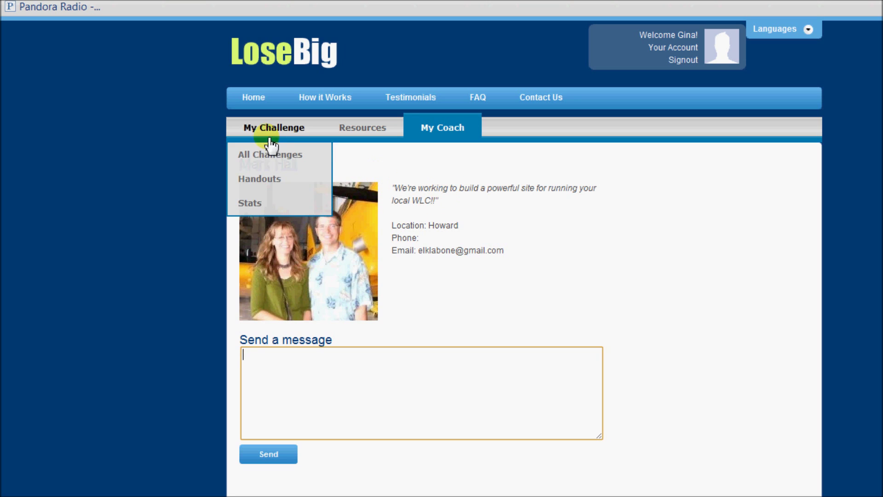
{"action": "left_click", "coordinate": [259, 156]}
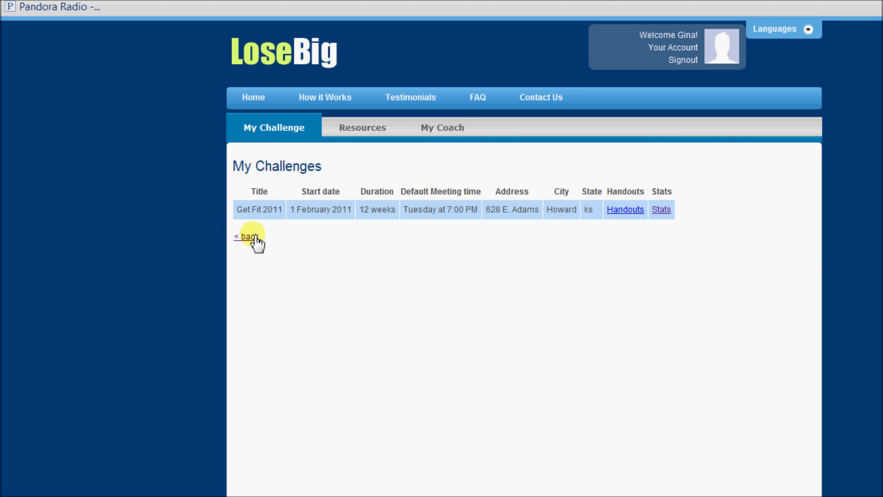
{"action": "left_click", "coordinate": [256, 237]}
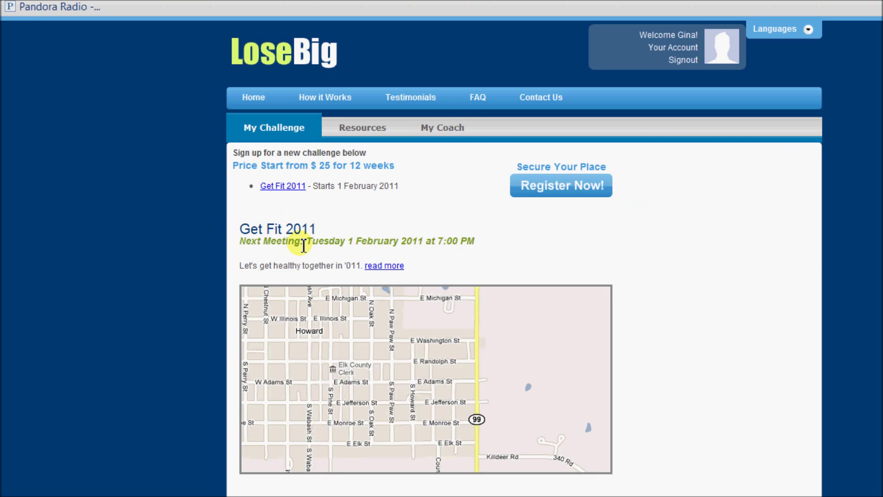
{"action": "scroll", "coordinate": [396, 303], "scroll_direction": "down", "scroll_amount": 1}
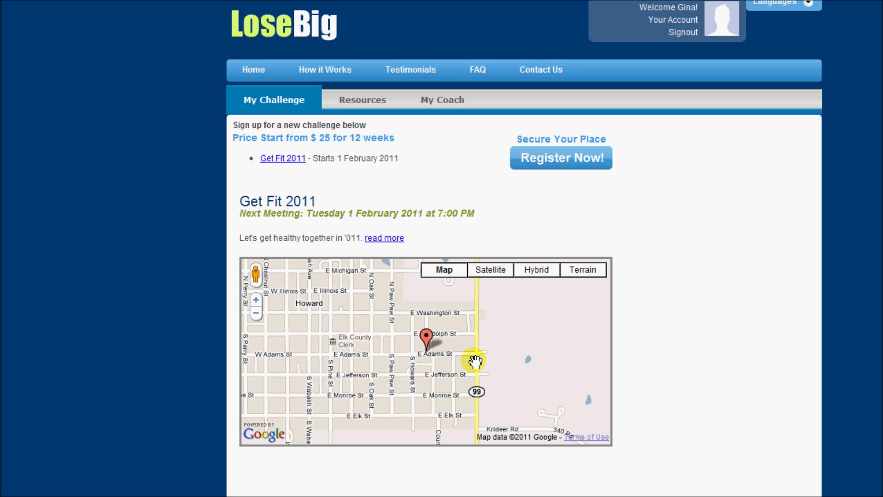
{"action": "scroll", "coordinate": [598, 400], "scroll_direction": "down", "scroll_amount": 2}
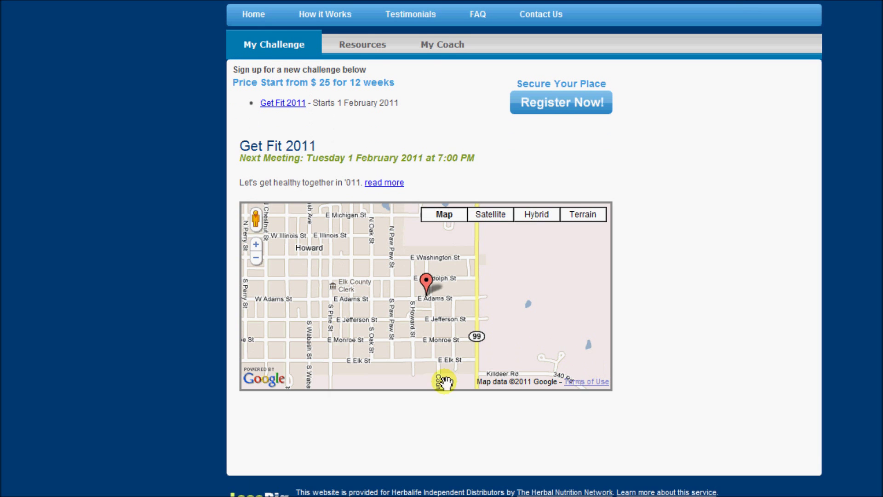
{"action": "scroll", "coordinate": [520, 351], "scroll_direction": "down", "scroll_amount": 1}
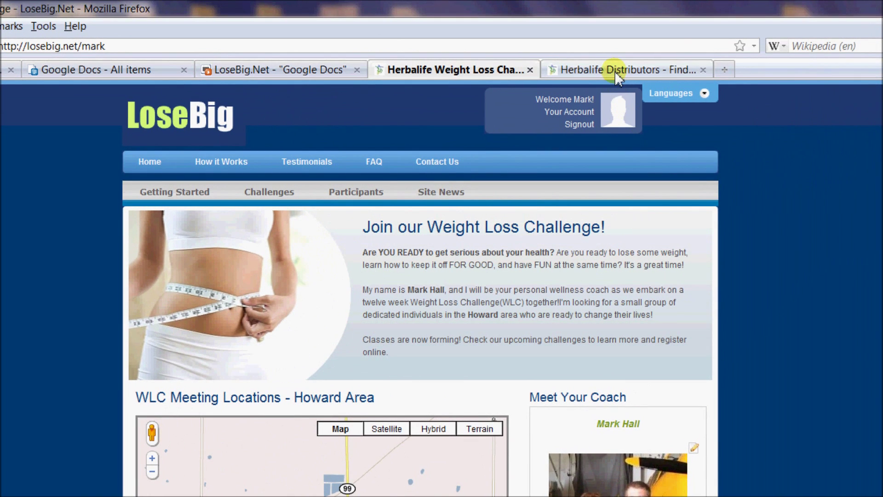
Switch to the Herbal Nutrition Network site in Firefox, open the retail sites information for Herbalife distributors and read its pricing and benefits.
{"action": "left_click", "coordinate": [614, 71]}
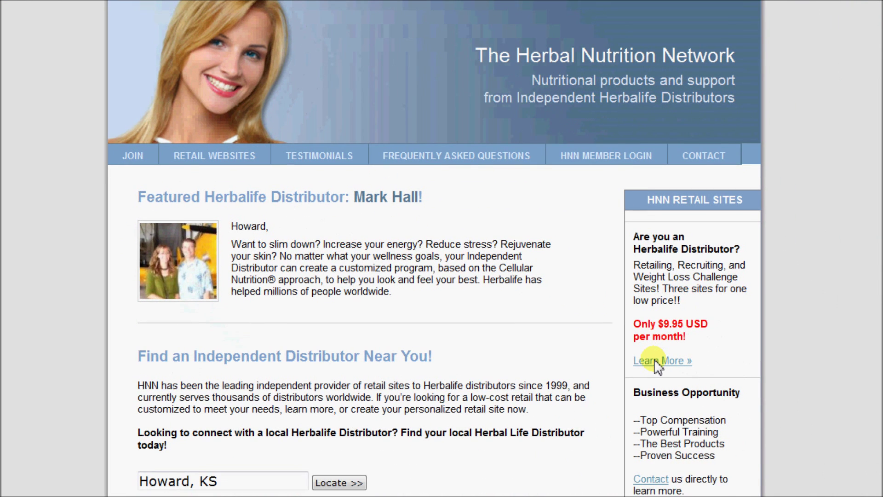
{"action": "left_click", "coordinate": [725, 417]}
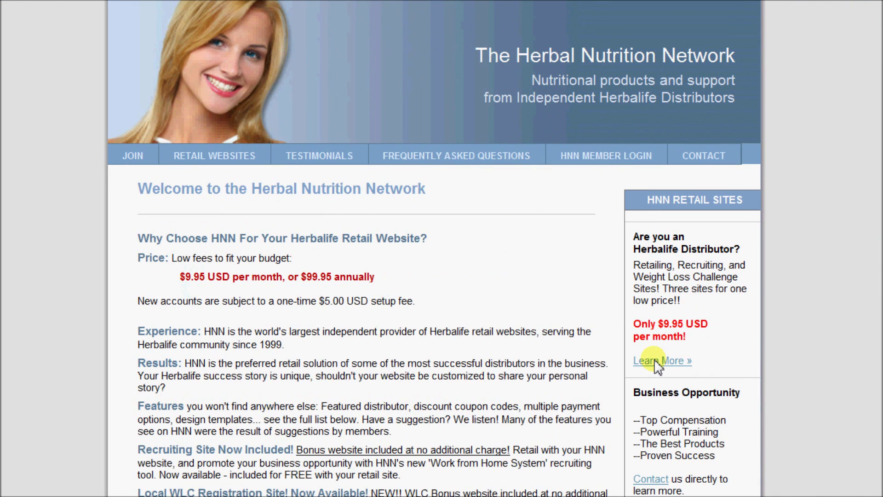
{"action": "scroll", "coordinate": [559, 309], "scroll_direction": "down", "scroll_amount": 2}
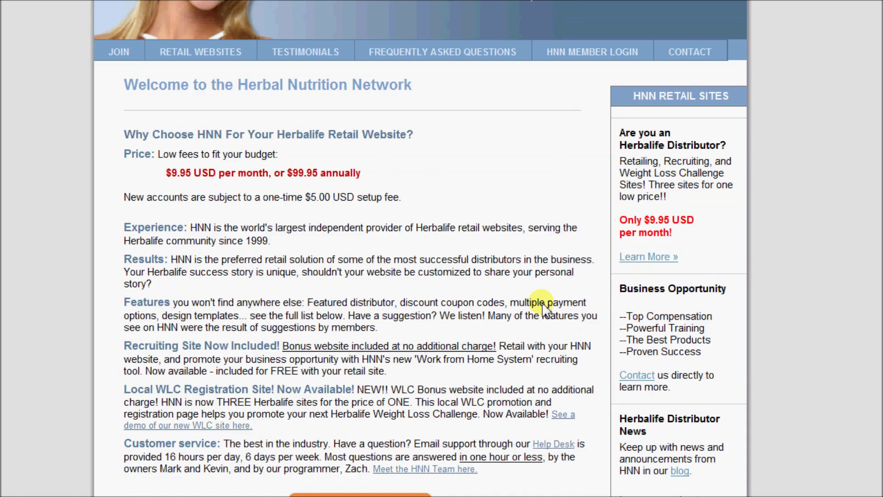
{"action": "scroll", "coordinate": [545, 308], "scroll_direction": "down", "scroll_amount": 6}
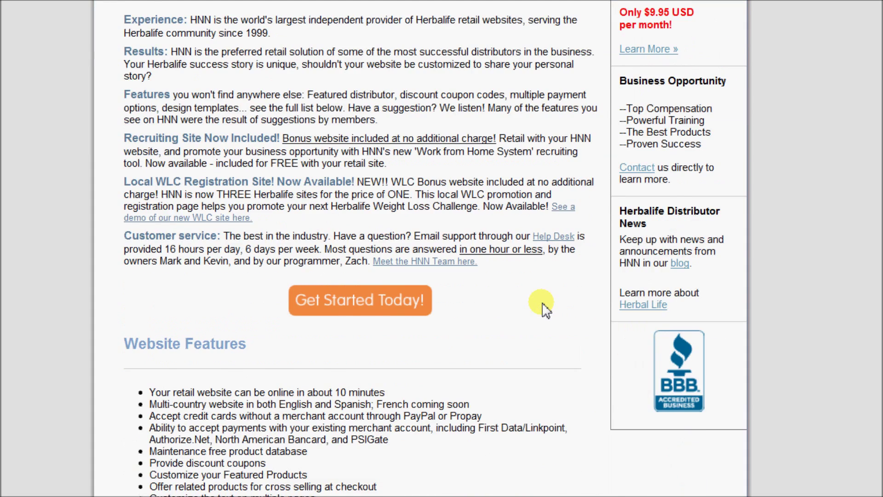
Look through the website features and the retail, bonus recruiting and new WLC site screenshots, returning to the page's beginning.
{"action": "scroll", "coordinate": [545, 308], "scroll_direction": "down", "scroll_amount": 2}
{"action": "scroll", "coordinate": [545, 308], "scroll_direction": "down", "scroll_amount": 10}
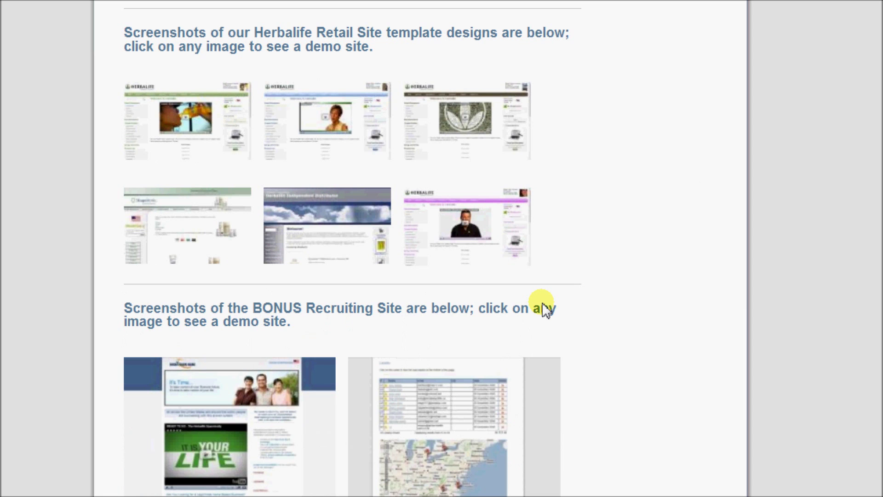
{"action": "scroll", "coordinate": [546, 309], "scroll_direction": "down", "scroll_amount": 6}
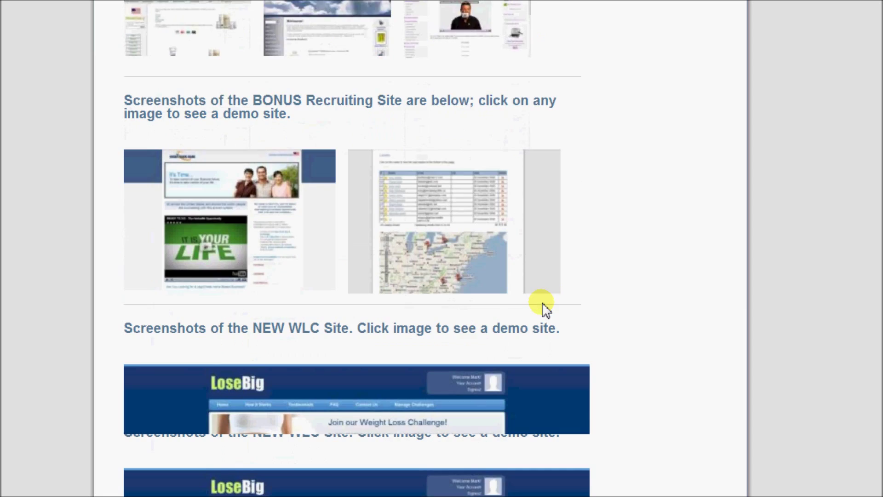
{"action": "scroll", "coordinate": [545, 309], "scroll_direction": "down", "scroll_amount": 2}
{"action": "scroll", "coordinate": [544, 305], "scroll_direction": "down", "scroll_amount": 5}
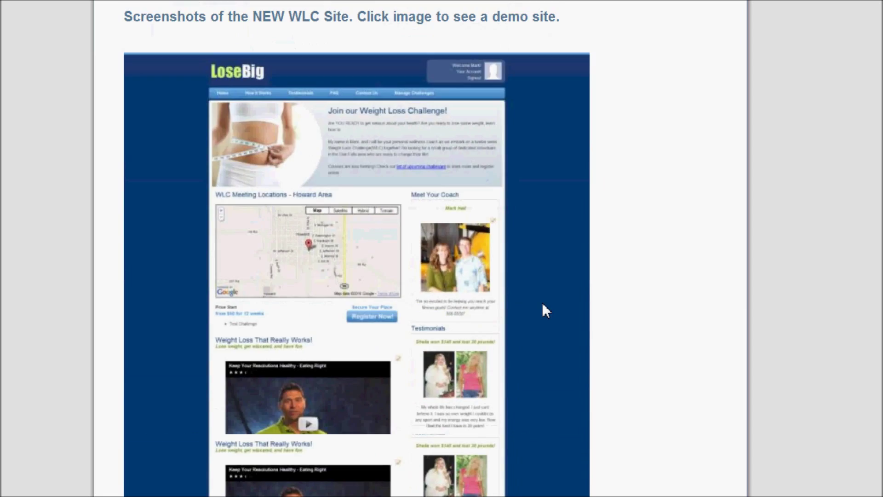
{"action": "scroll", "coordinate": [543, 305], "scroll_direction": "up", "scroll_amount": 2}
{"action": "scroll", "coordinate": [546, 311], "scroll_direction": "up", "scroll_amount": 15}
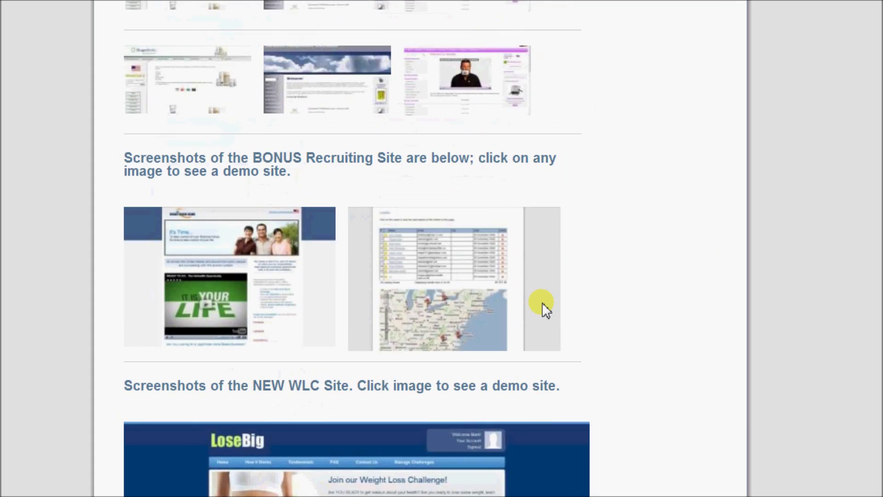
{"action": "scroll", "coordinate": [546, 311], "scroll_direction": "up", "scroll_amount": 10}
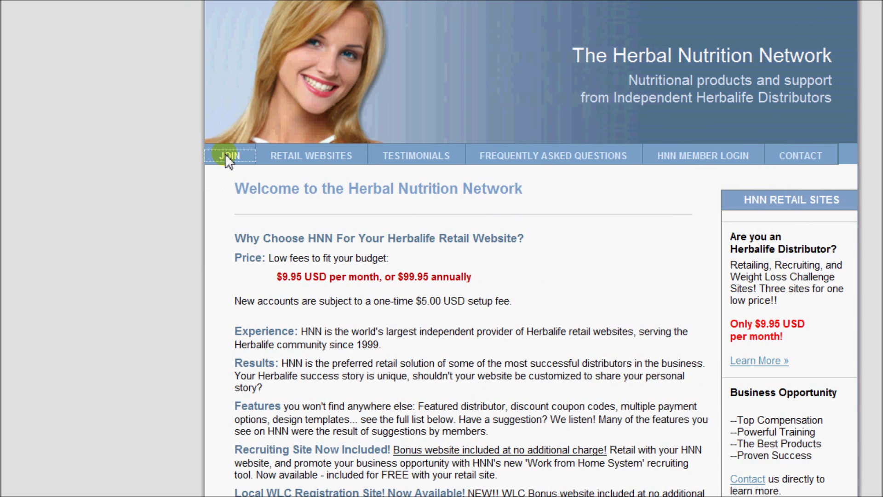
Open the distributor's registration form for joining the network and look through its fields down to the registration button.
{"action": "left_click", "coordinate": [115, 155]}
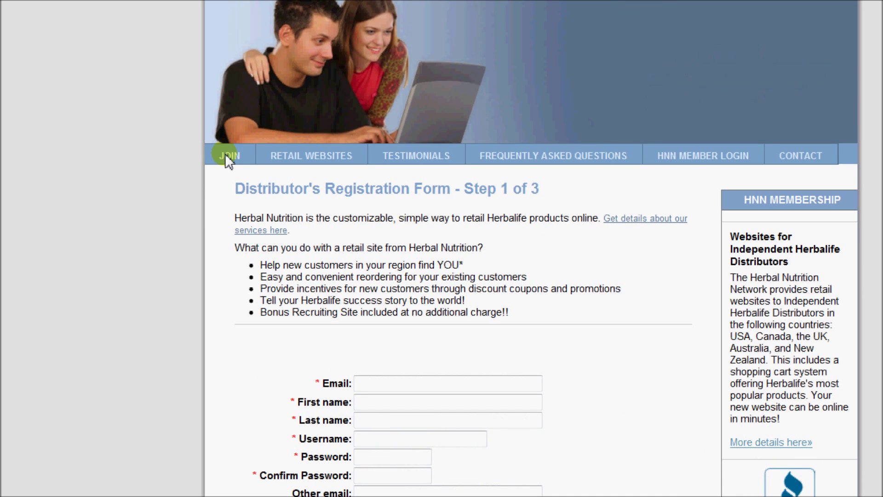
{"action": "scroll", "coordinate": [503, 237], "scroll_direction": "down", "scroll_amount": 7}
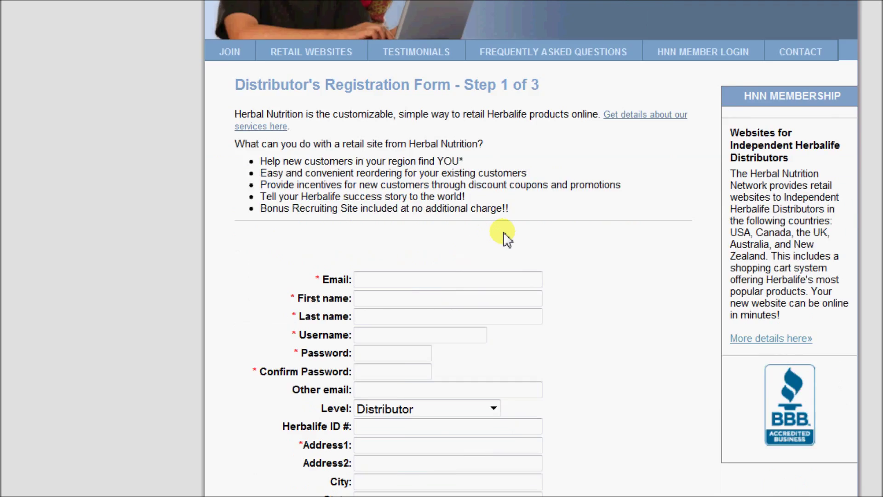
{"action": "scroll", "coordinate": [506, 237], "scroll_direction": "down", "scroll_amount": 3}
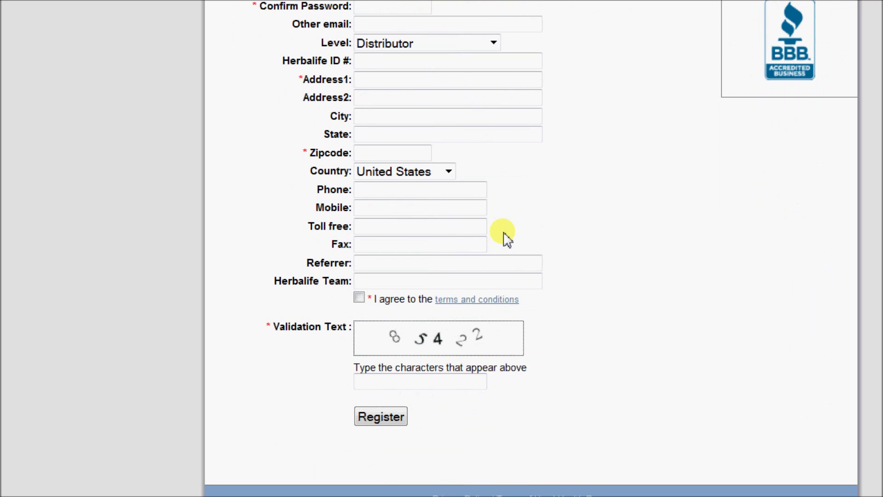
{"action": "scroll", "coordinate": [582, 241], "scroll_direction": "up", "scroll_amount": 10}
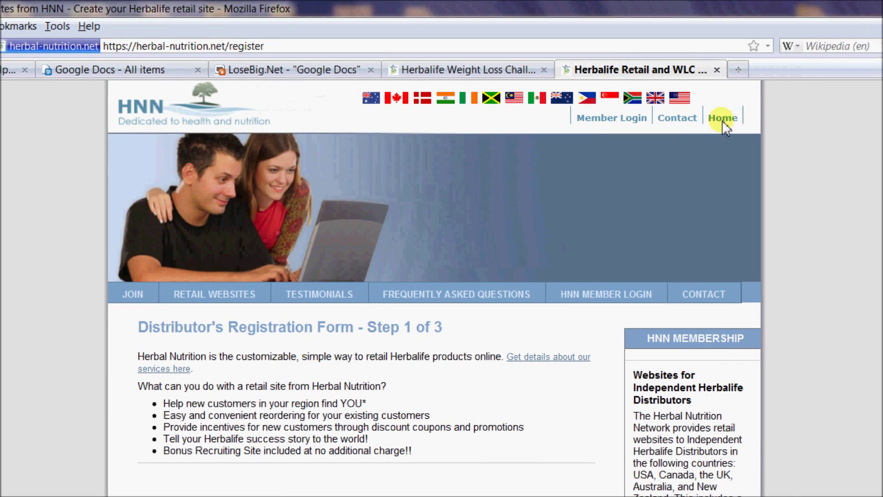
Return to the network's home page, open the contact page and look through the email form down to the contact information.
{"action": "left_click", "coordinate": [779, 120]}
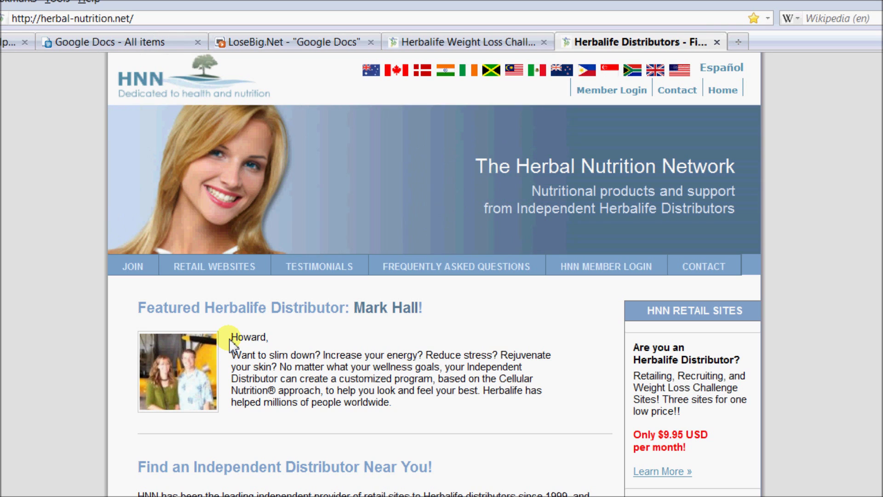
{"action": "left_click", "coordinate": [703, 269]}
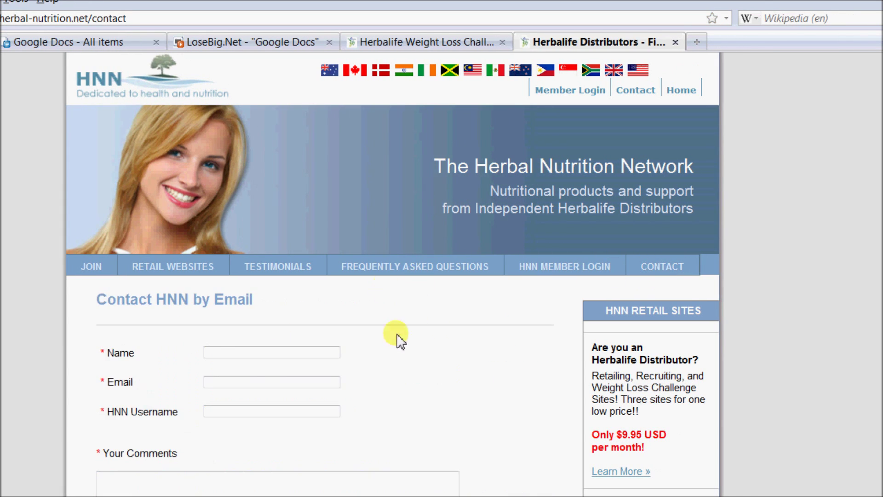
{"action": "scroll", "coordinate": [389, 292], "scroll_direction": "down", "scroll_amount": 5}
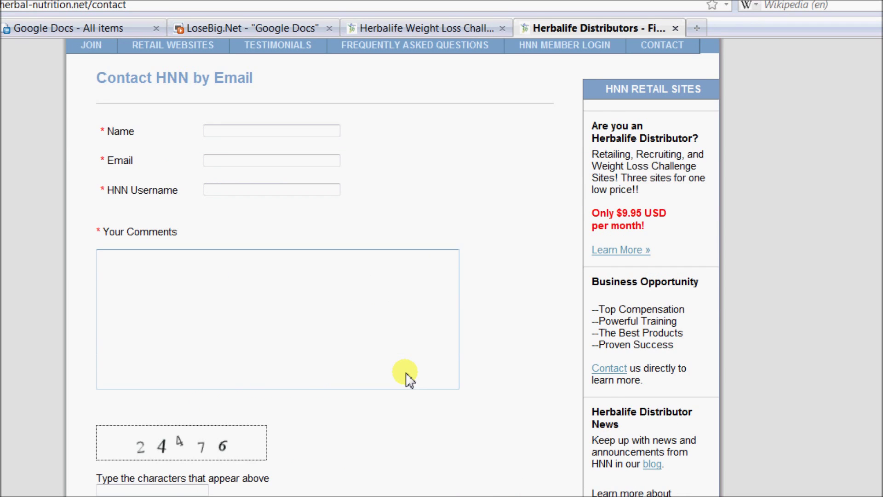
{"action": "scroll", "coordinate": [410, 380], "scroll_direction": "down", "scroll_amount": 3}
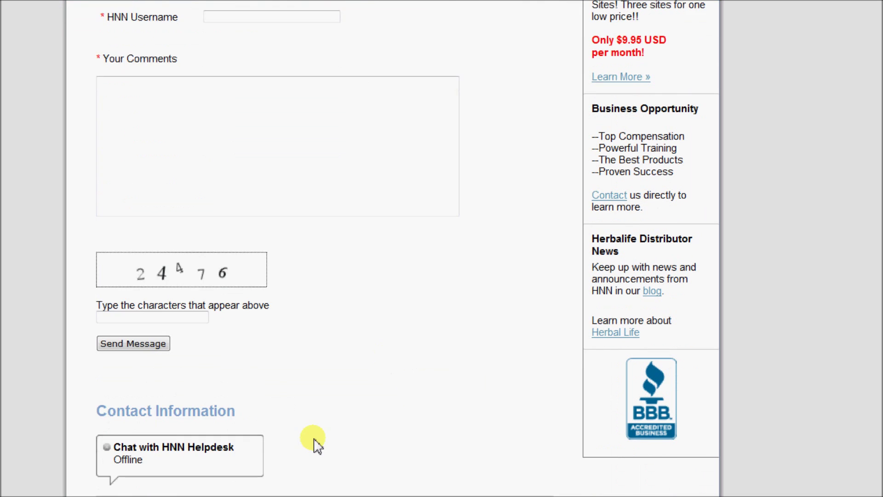